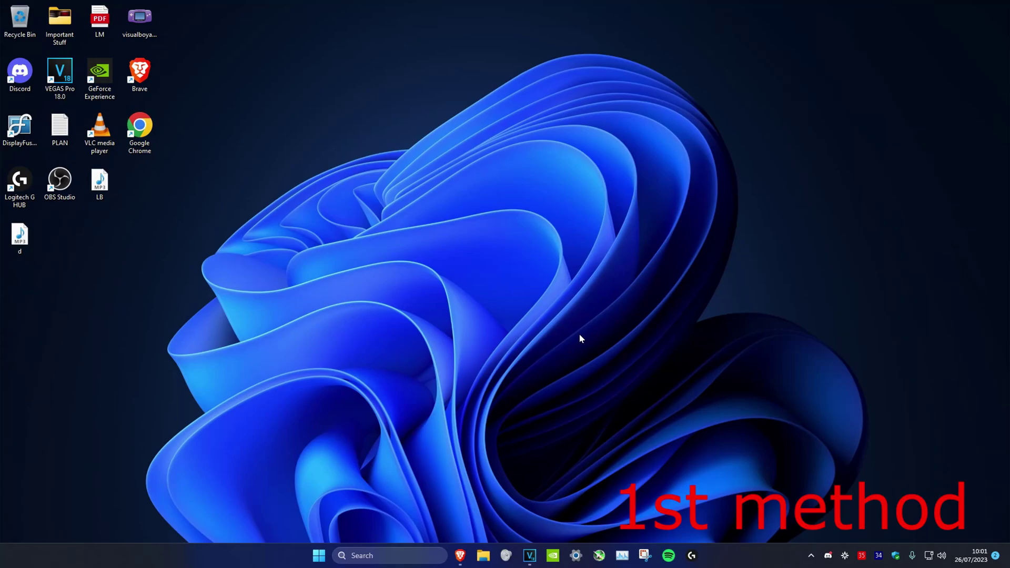
Run services.msc from the Run dialog to open the Services console.
left_click(383, 557)
type("run")
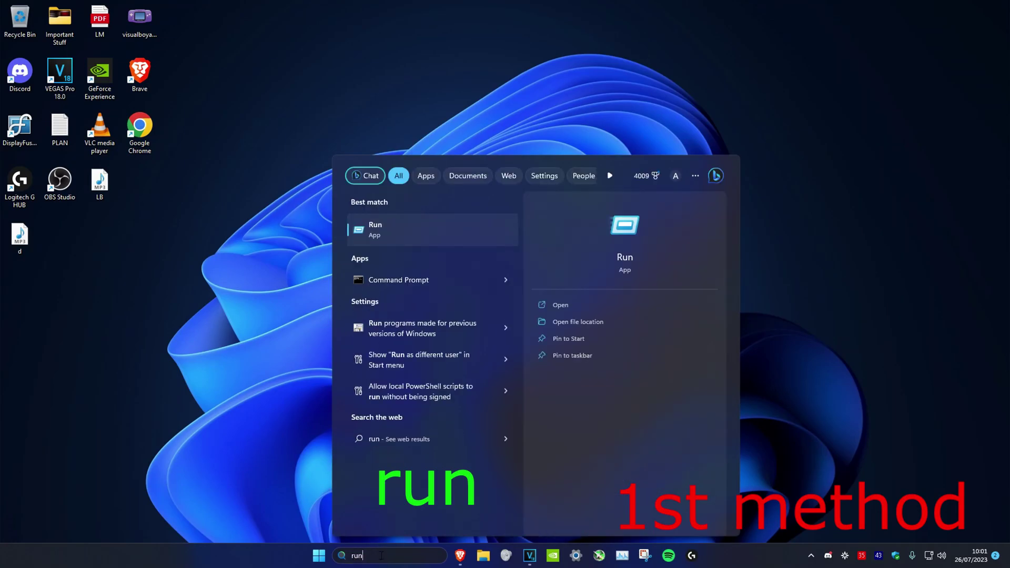
key("Return")
type("services")
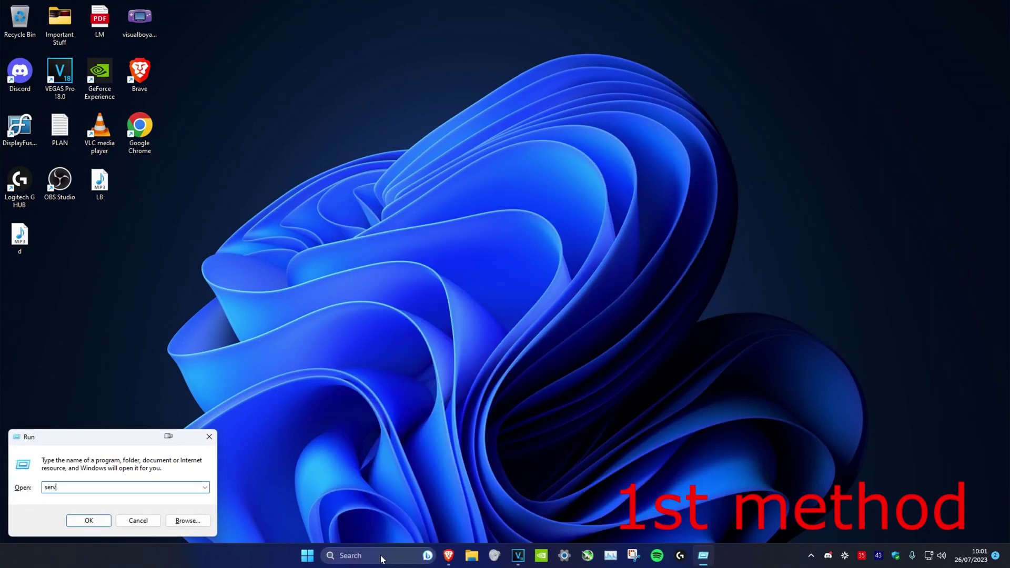
type(".msc")
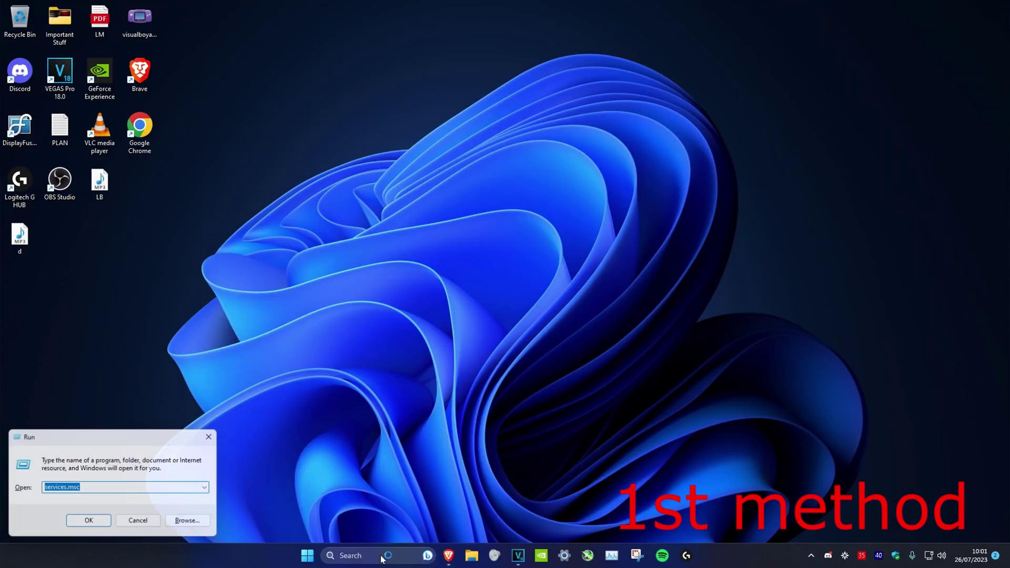
key("Return")
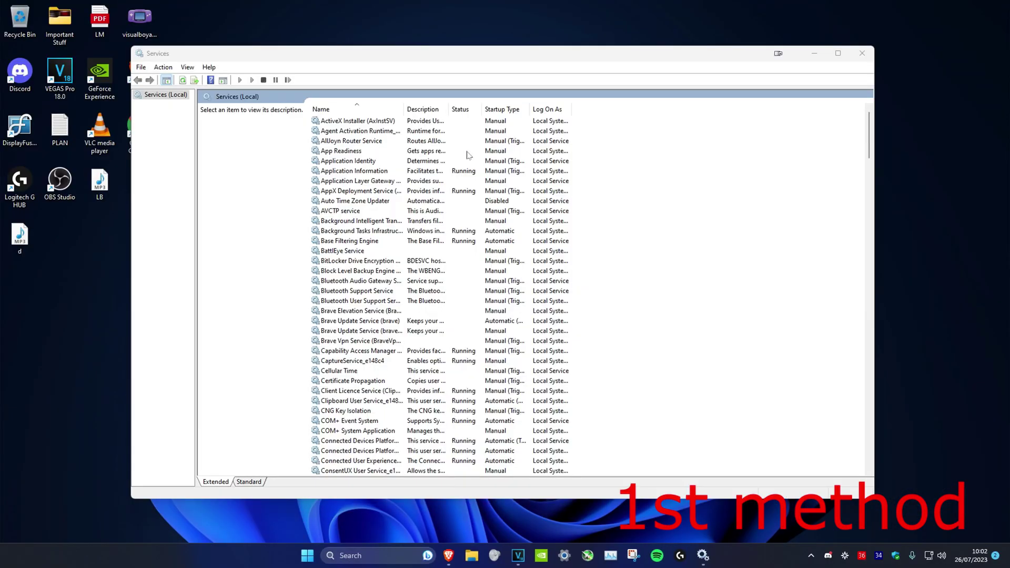
Find and select the SysMain service in the Services list.
left_click(327, 121)
key("s")
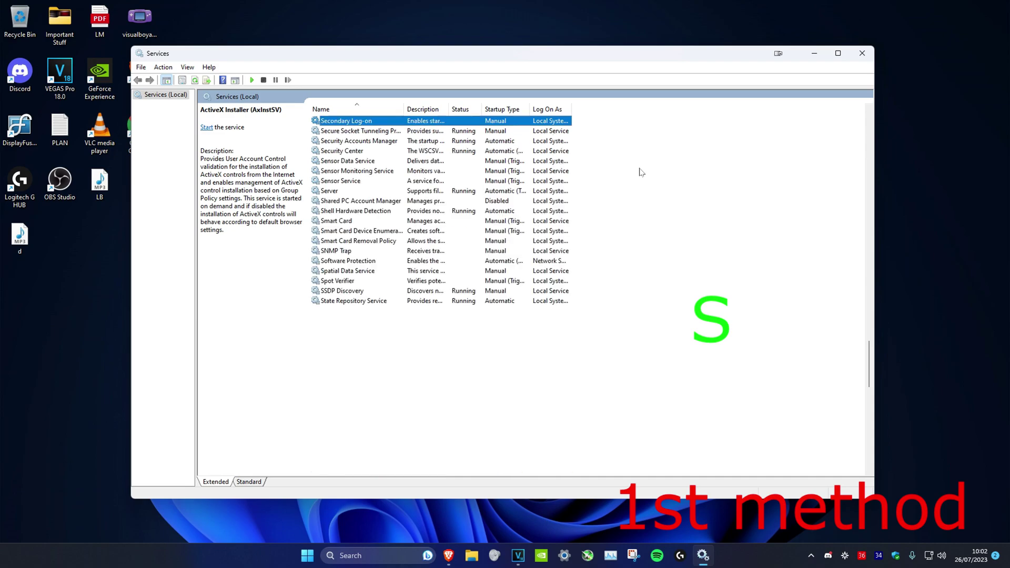
scroll(435, 161, "down", 1)
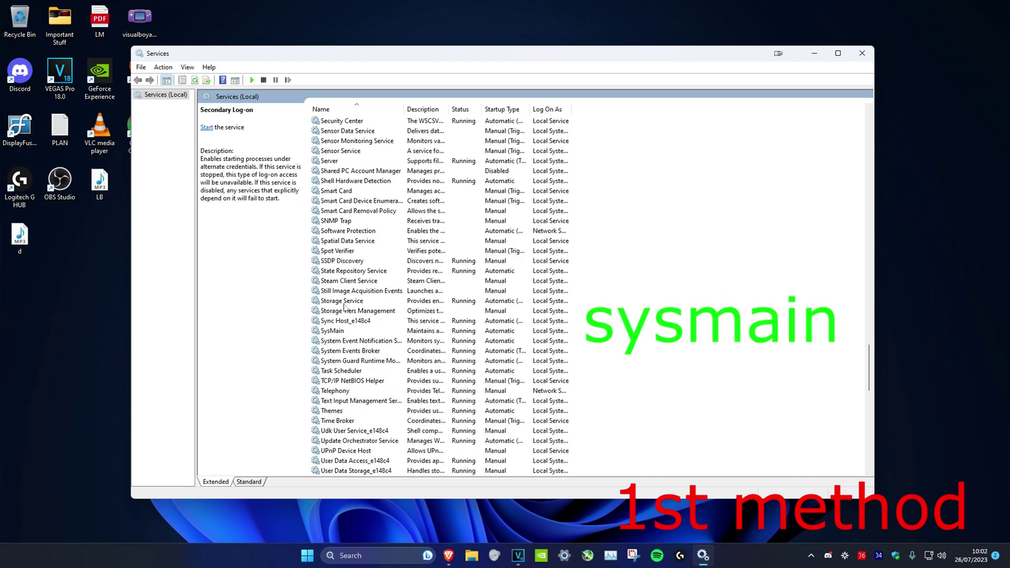
left_click(333, 331)
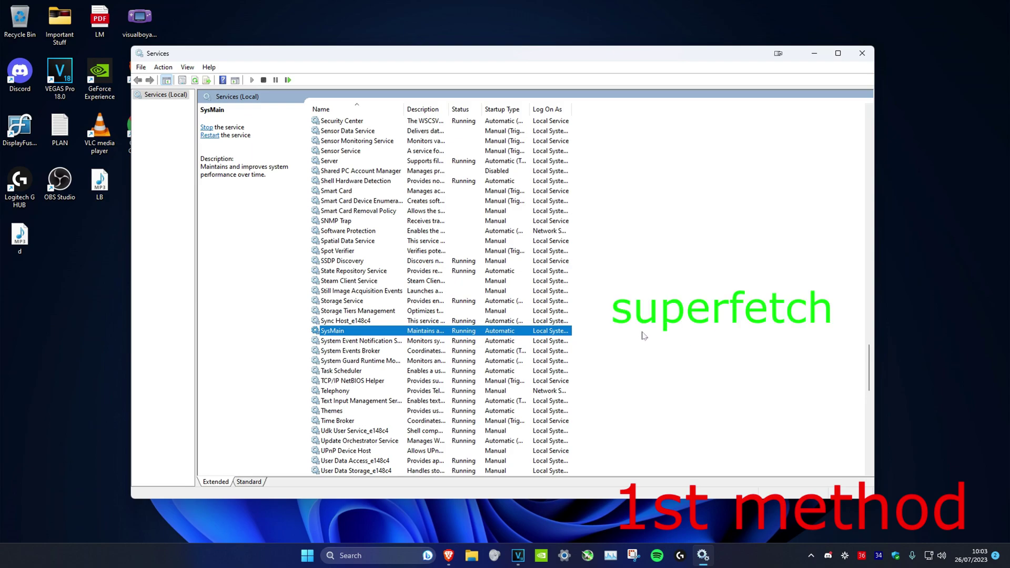
Stop the SysMain service, then set its Startup type to Disabled in Properties.
right_click(341, 333)
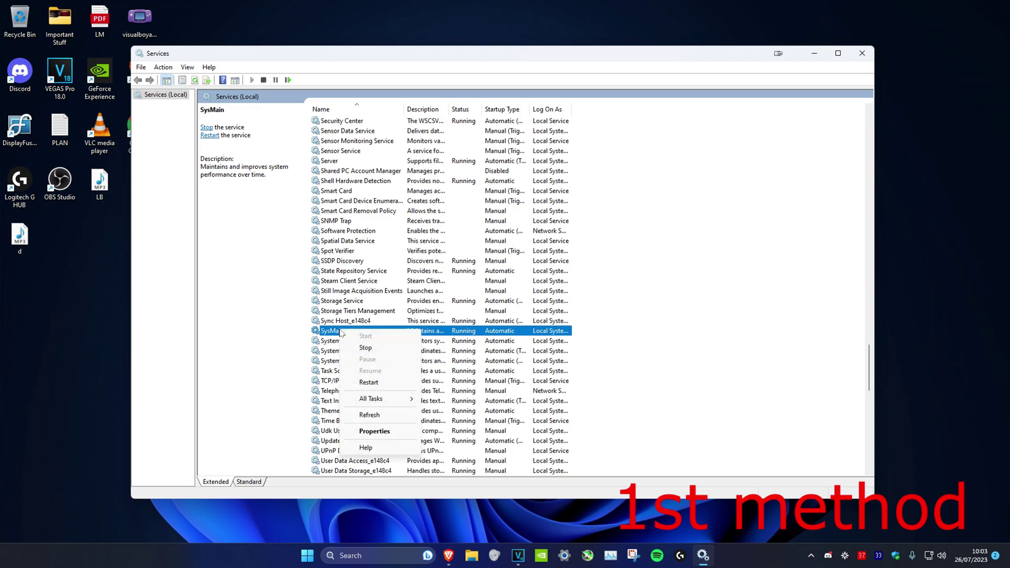
left_click(365, 348)
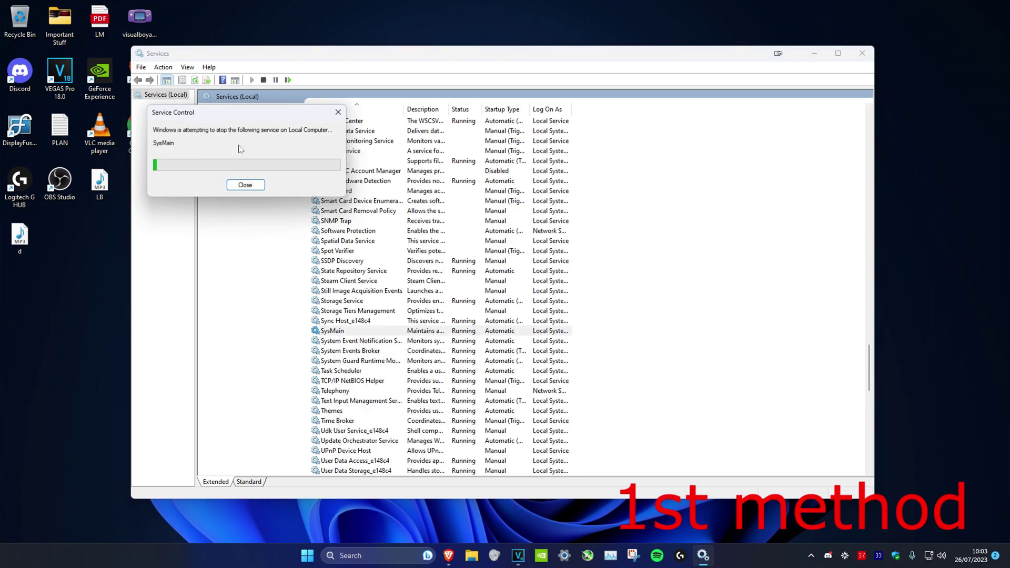
right_click(347, 331)
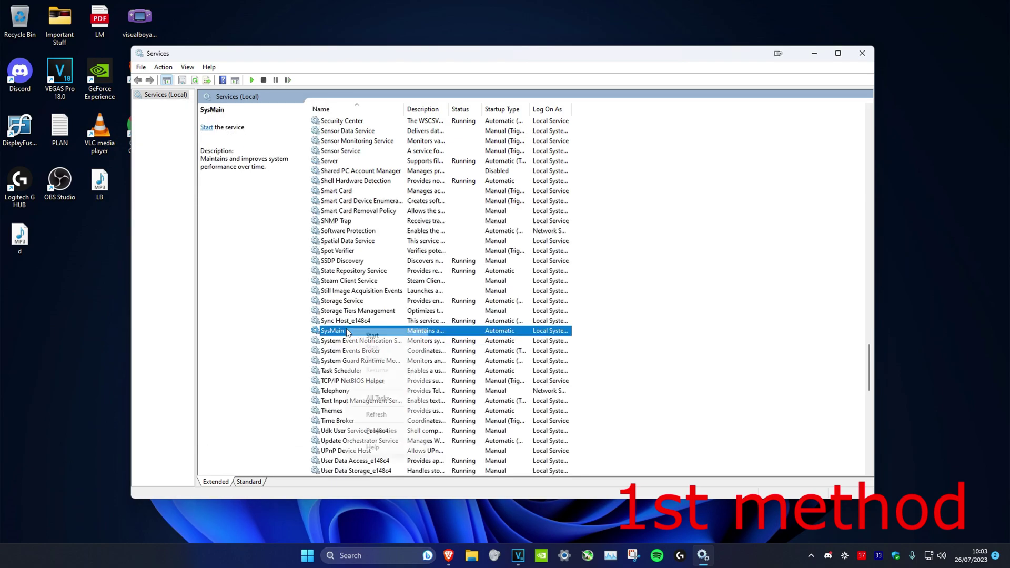
left_click(386, 431)
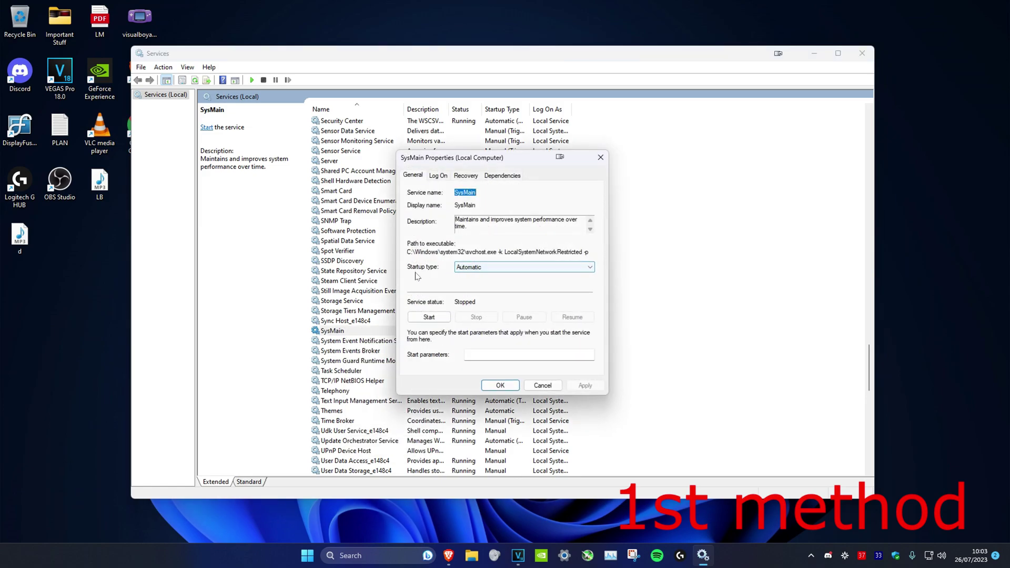
left_click(476, 268)
left_click(477, 297)
left_click(501, 385)
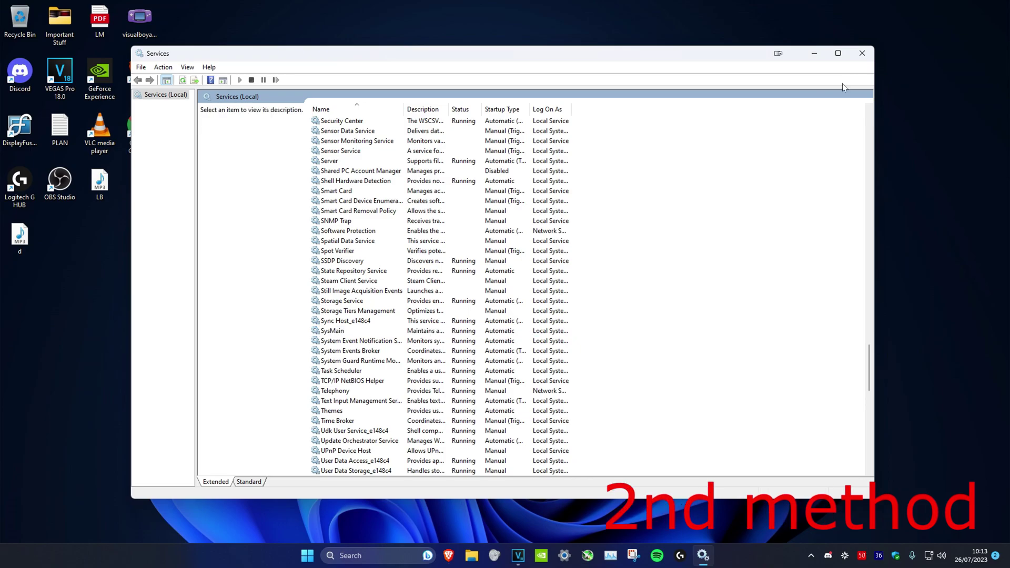
Close Services and run sysdm.cpl to open System Properties.
left_click(863, 53)
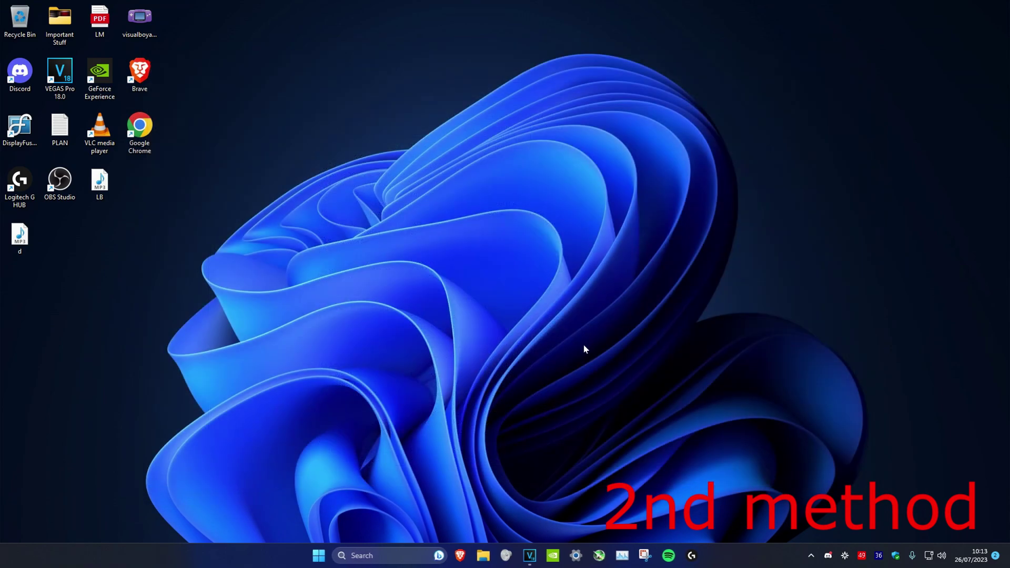
left_click(376, 548)
type("run")
key("Return")
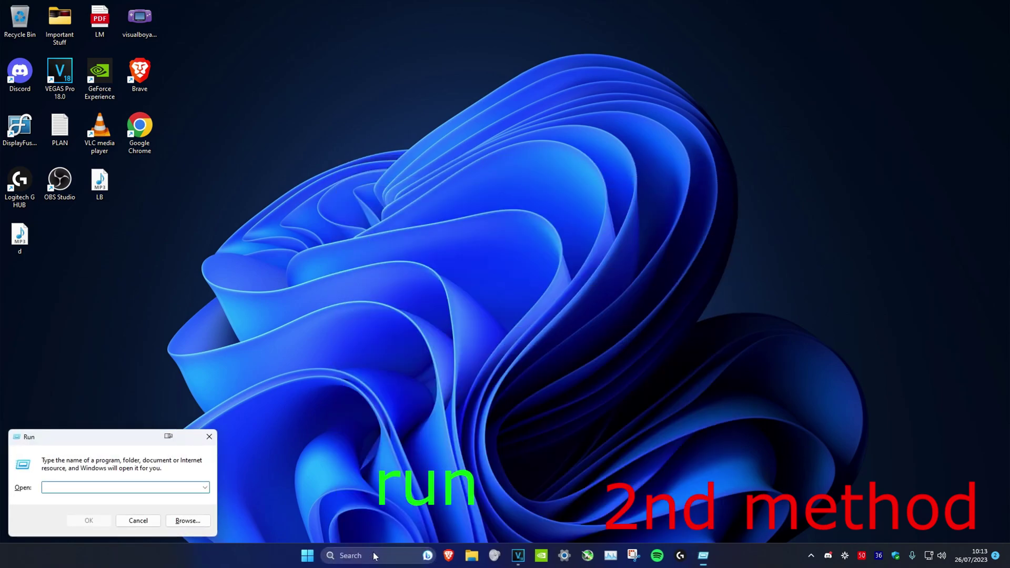
type("sysdm.cp")
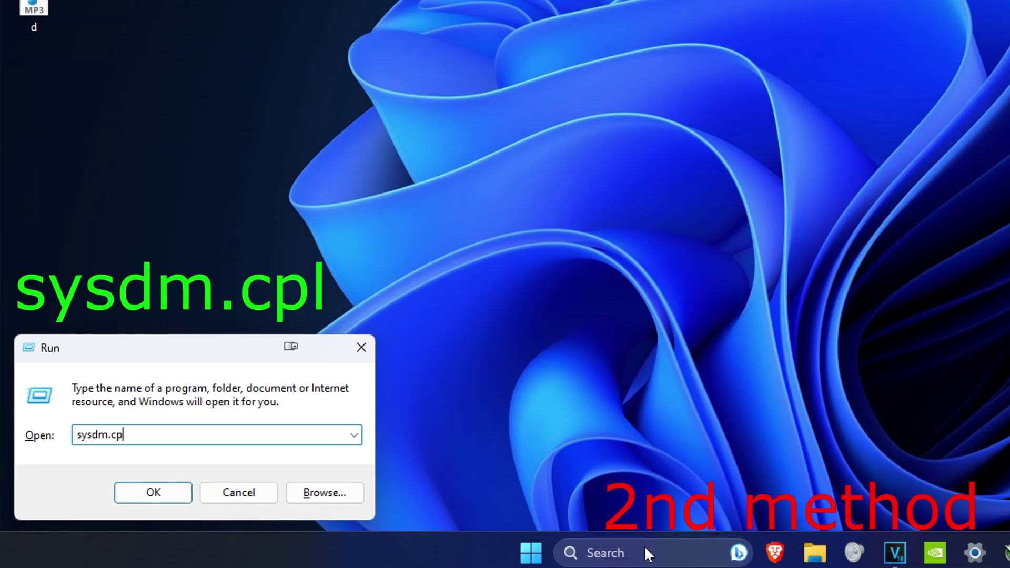
type("l")
key("Return")
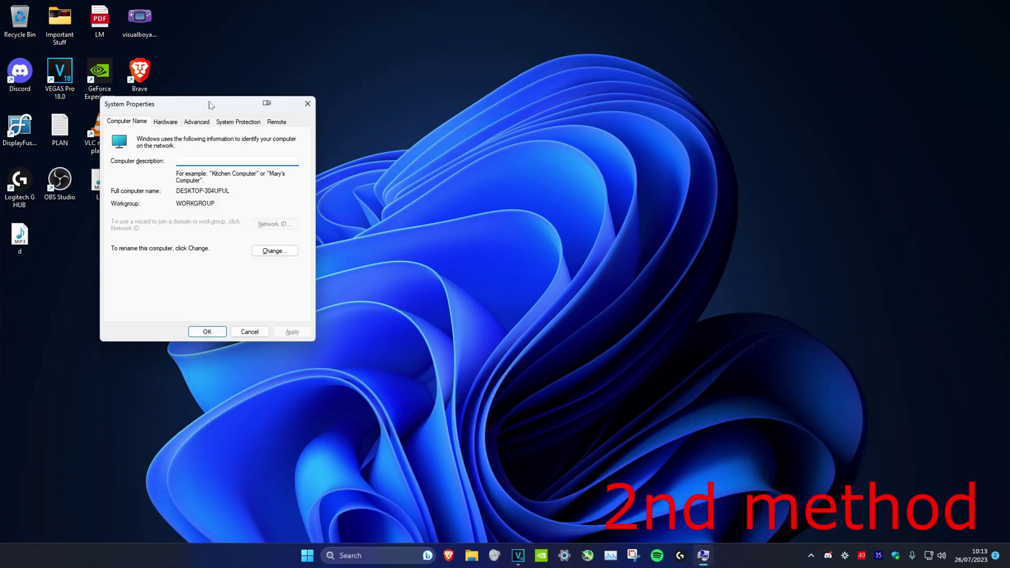
In Advanced > Performance Settings, choose Adjust for best performance.
left_click(205, 121)
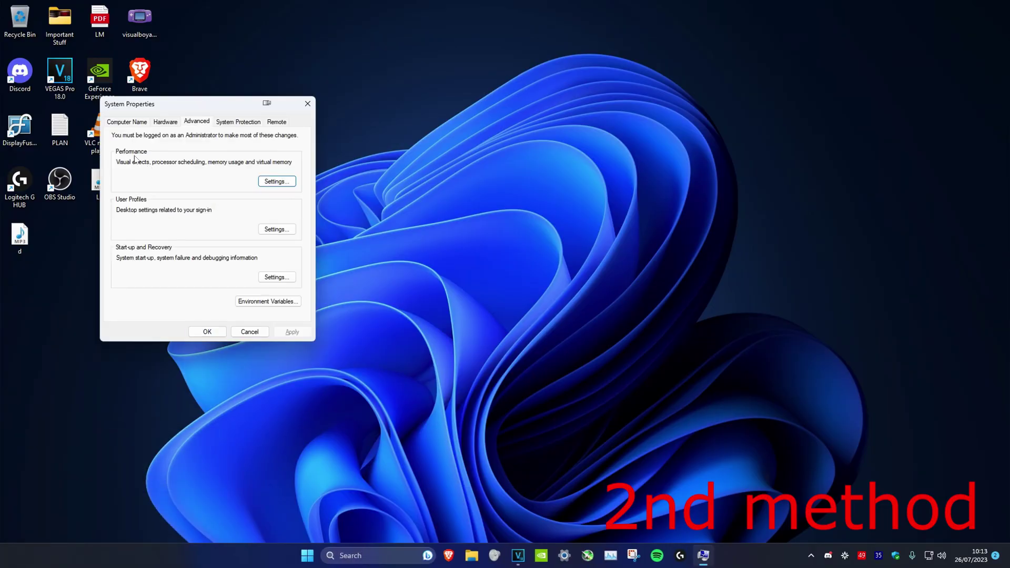
left_click(291, 184)
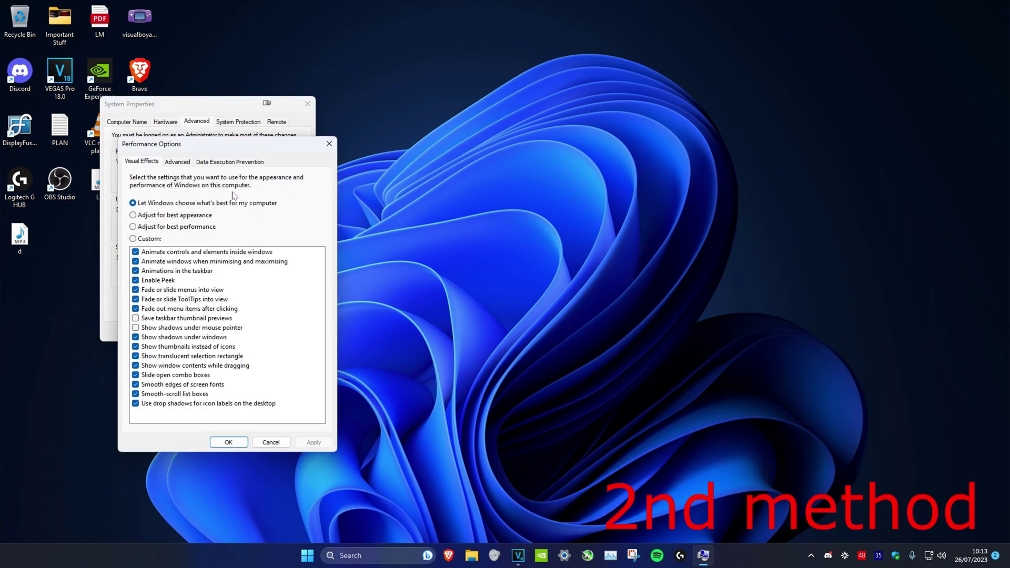
left_click(149, 230)
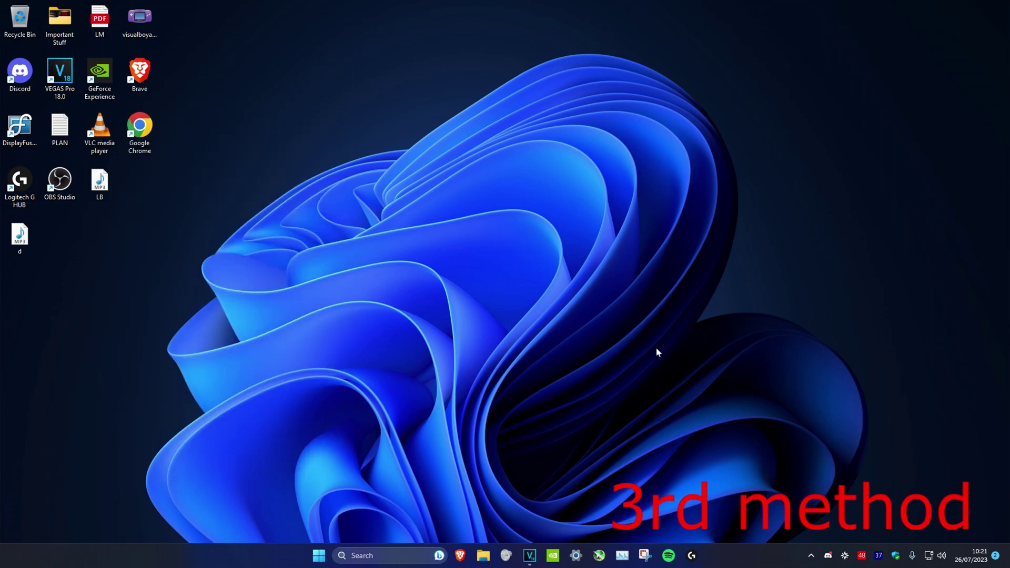
Open Task Manager and disable lghub in the Startup apps list.
left_click(361, 547)
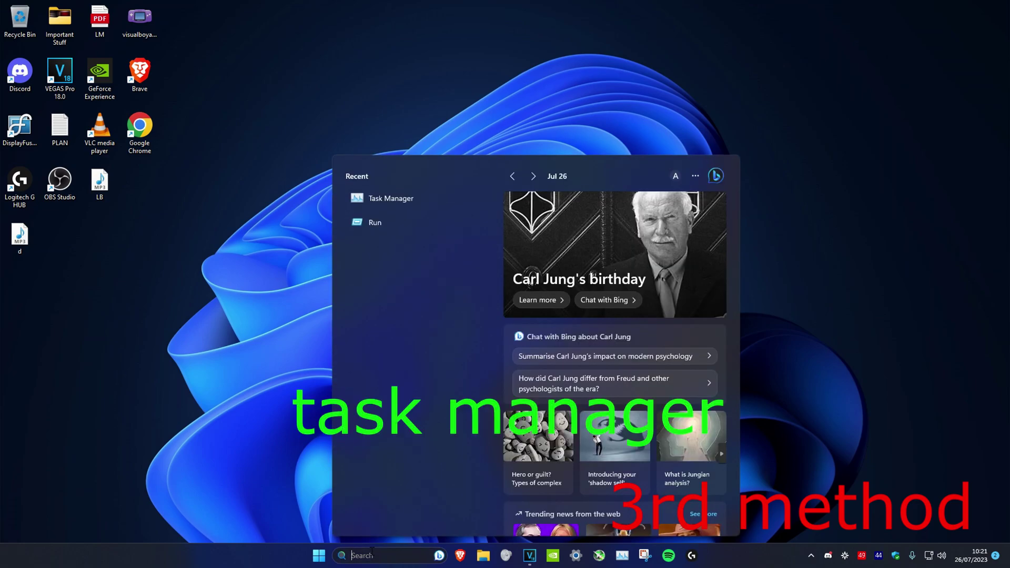
type("task man")
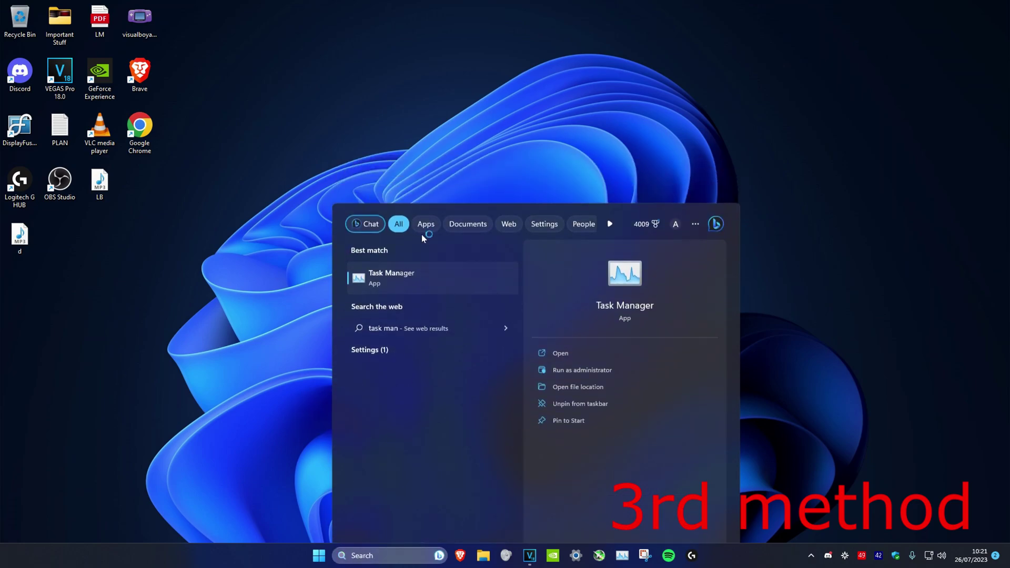
left_click(422, 235)
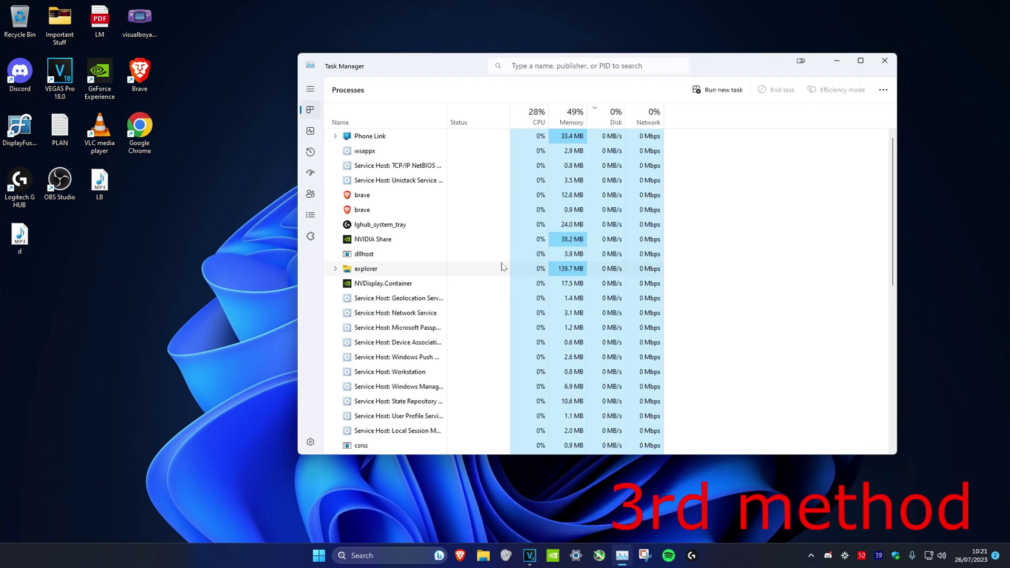
left_click(311, 173)
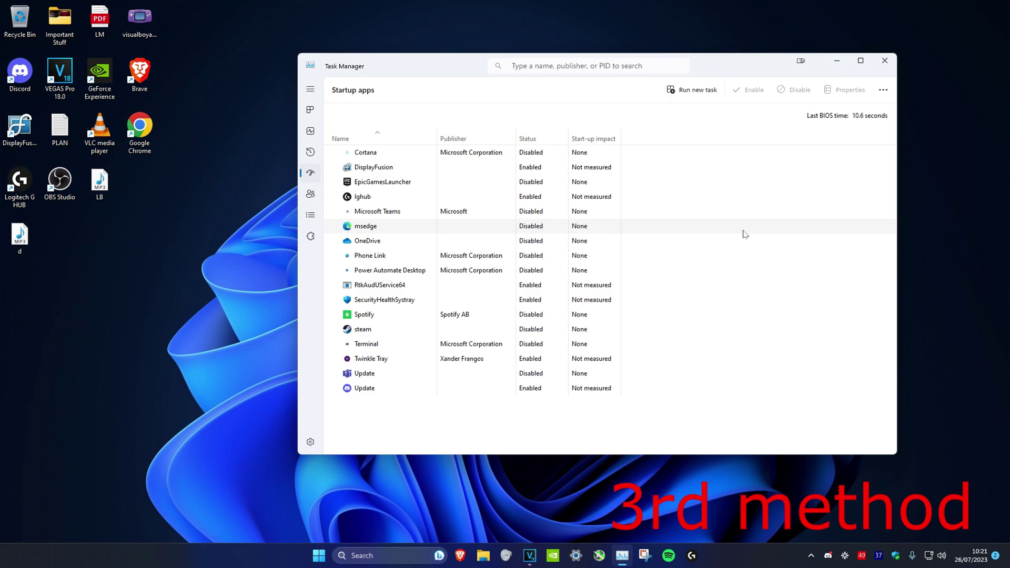
left_click(468, 199)
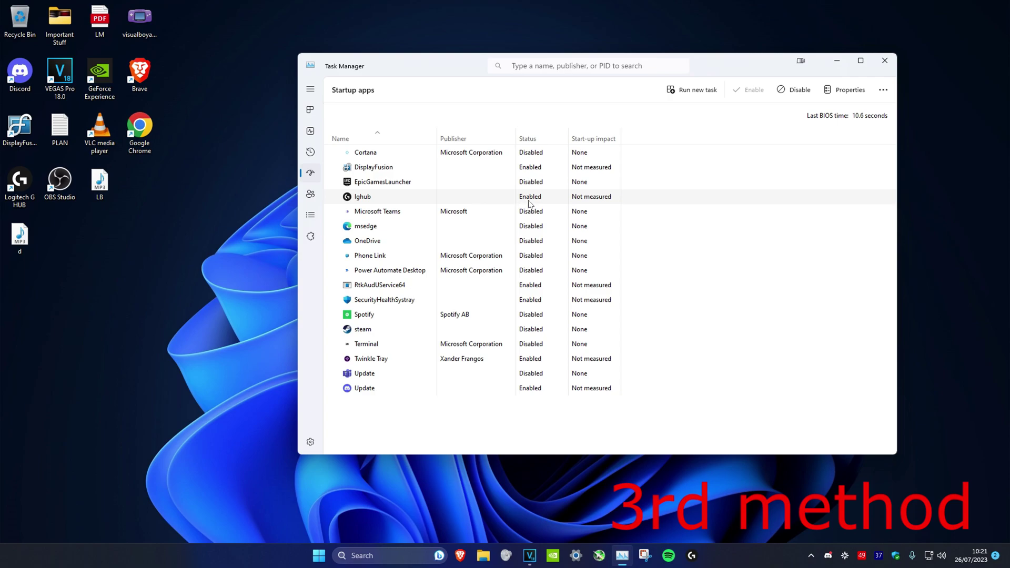
left_click(796, 89)
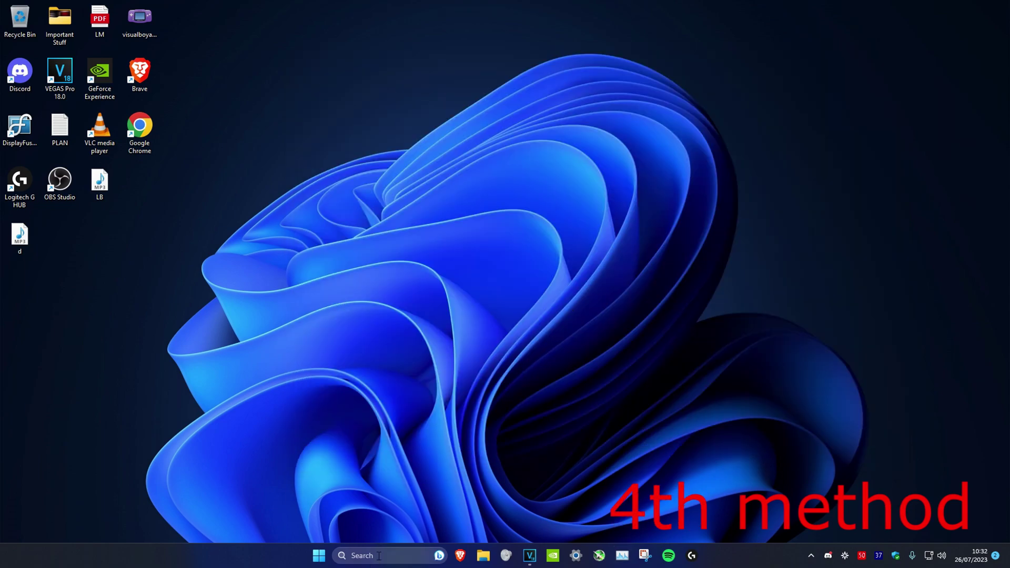
Open File Explorer at This PC to view the C: and D: drives.
left_click(379, 556)
type("file")
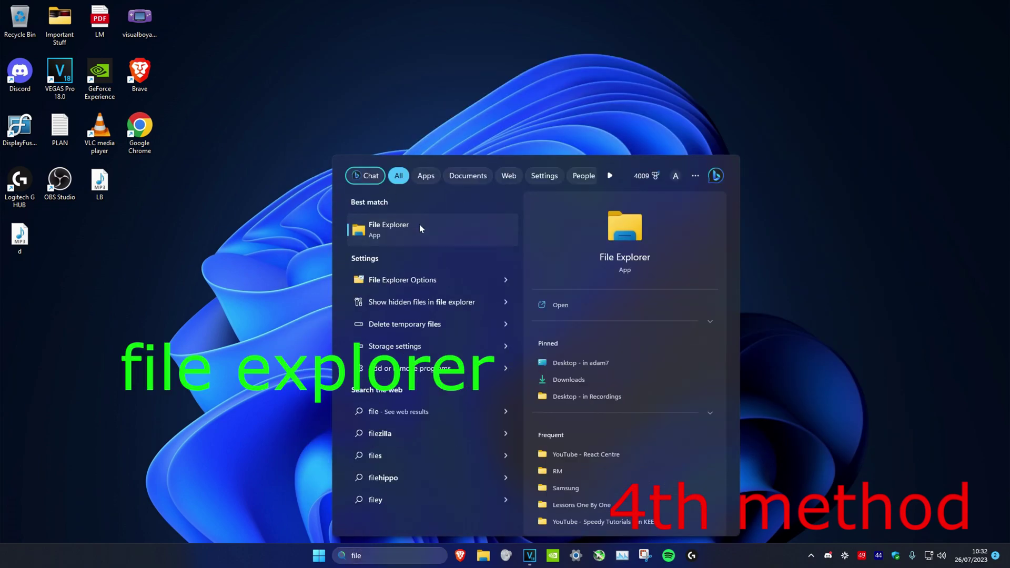
left_click(420, 227)
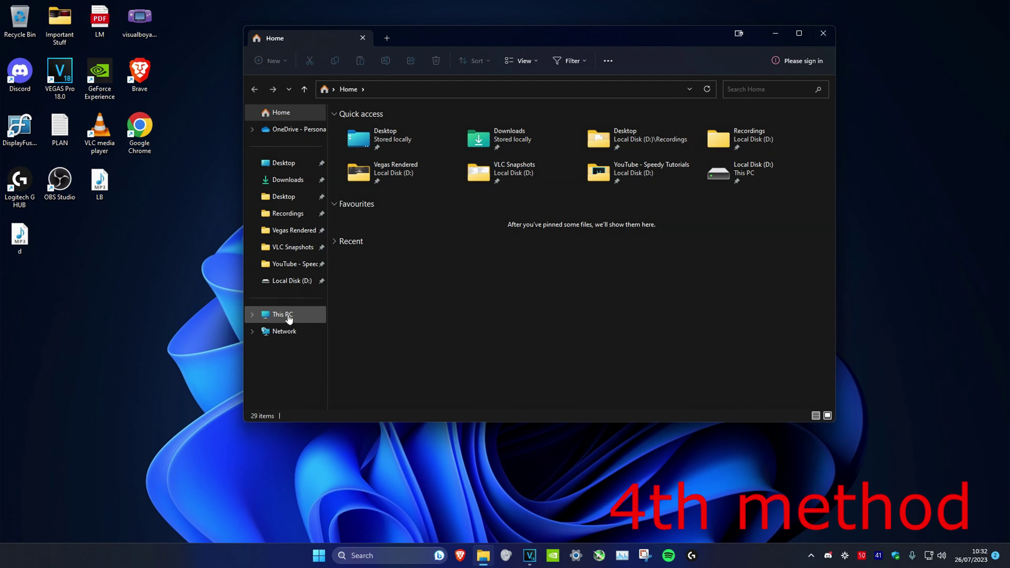
left_click(289, 316)
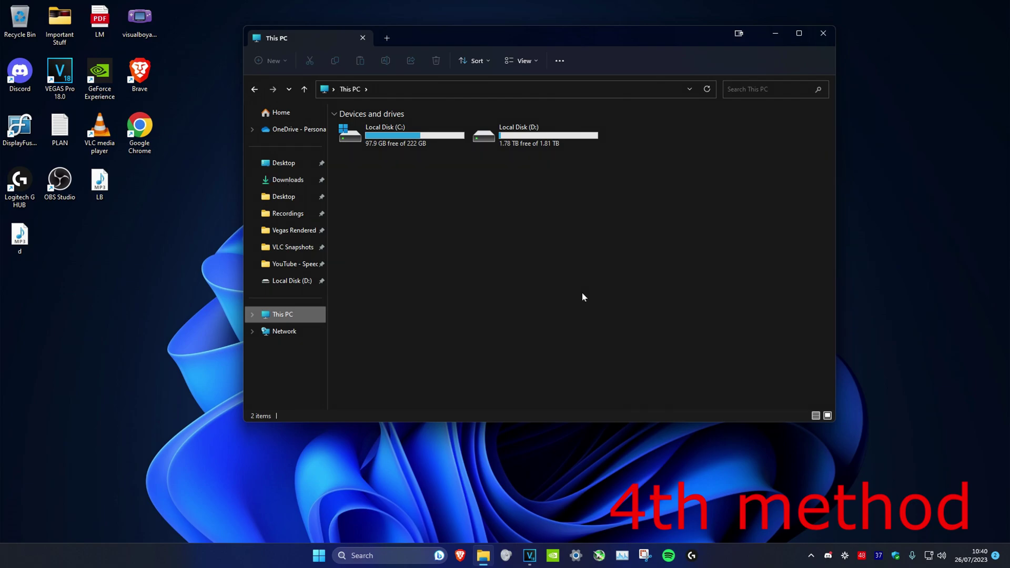
Open the %temp% folder through the Run dialog.
left_click(362, 556)
type("run")
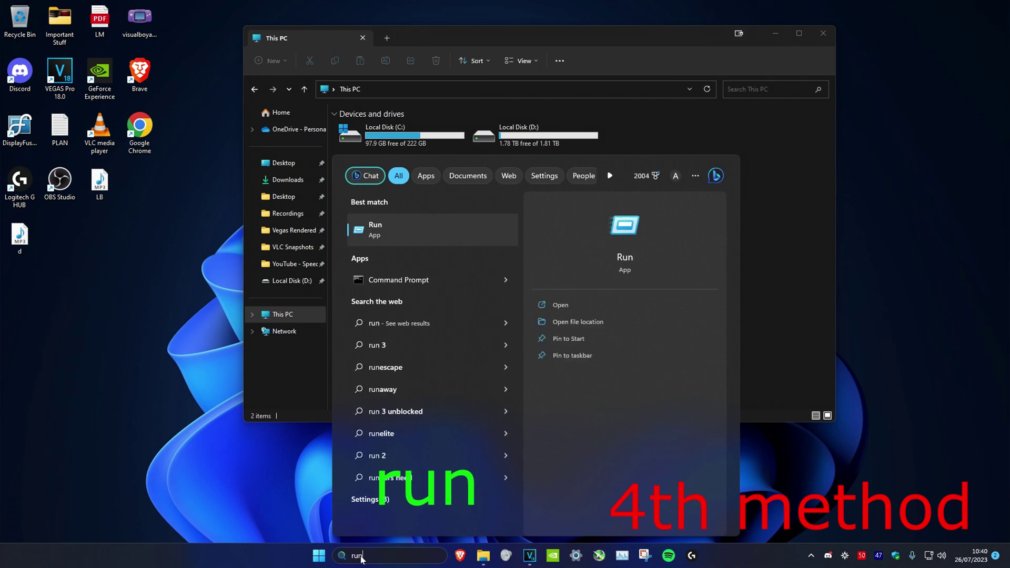
key("Return")
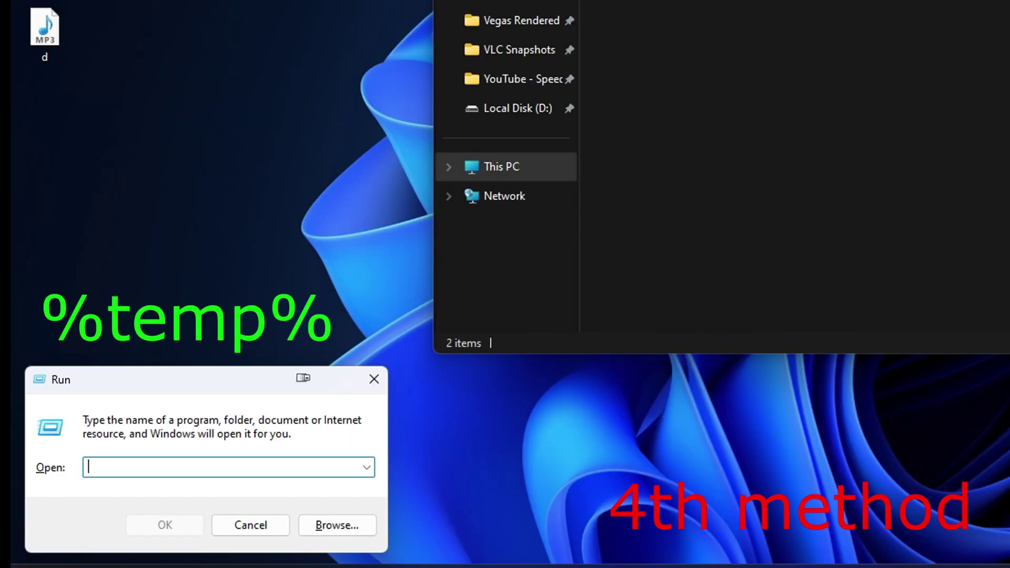
type("%temp%")
key("Return")
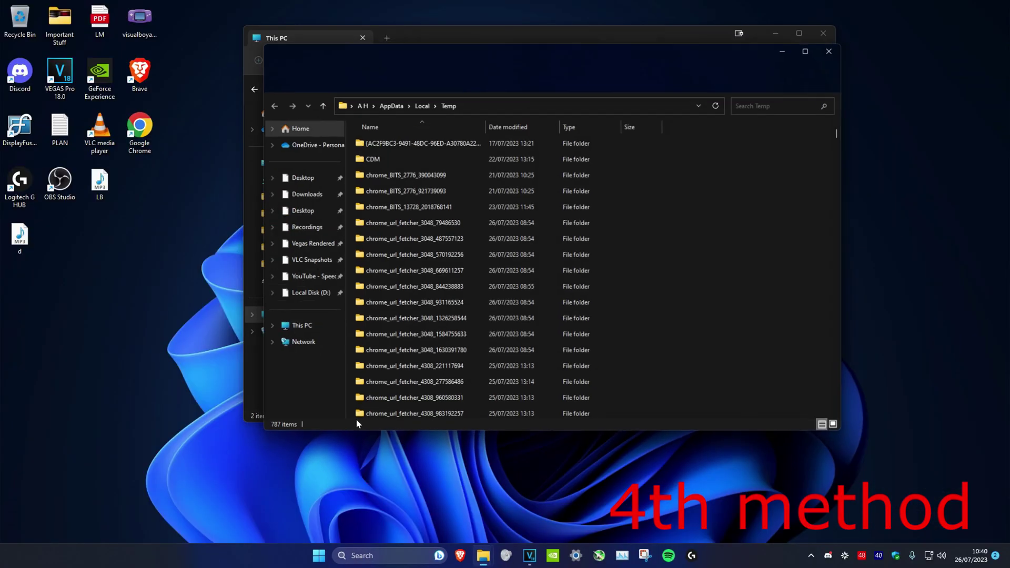
Delete everything in Temp, skipping all files still in use.
key("ctrl+a")
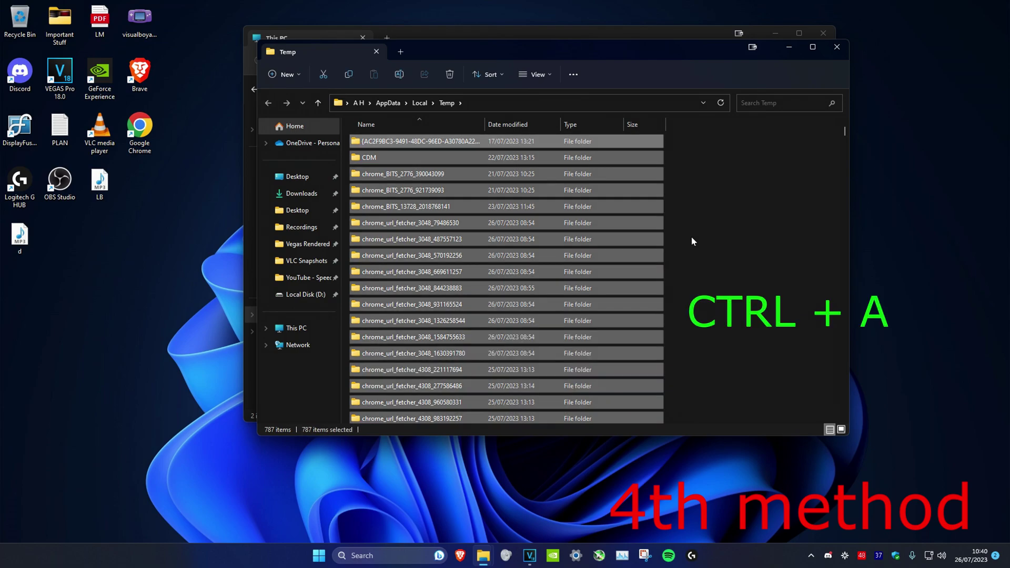
key("Delete")
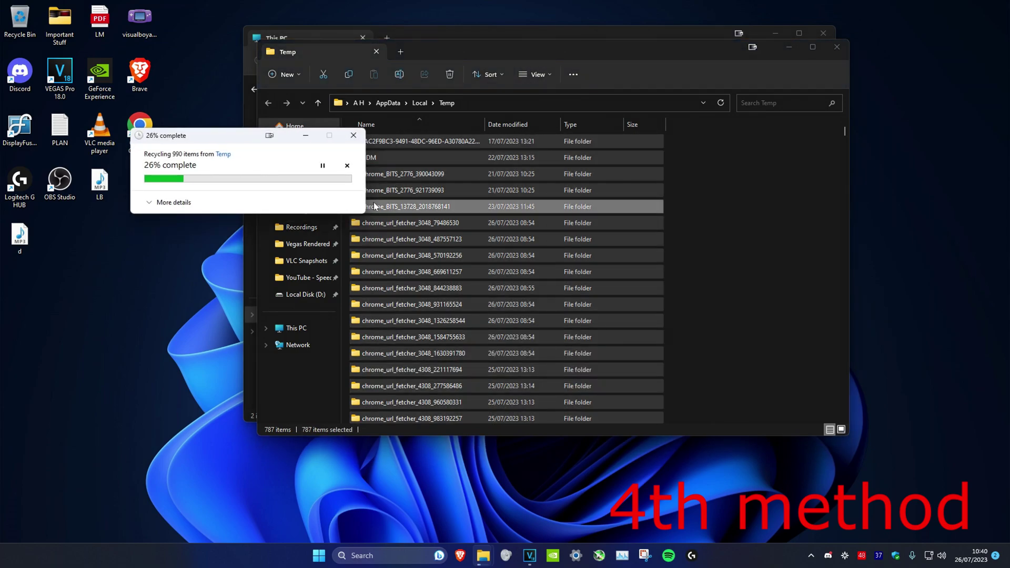
left_click(148, 225)
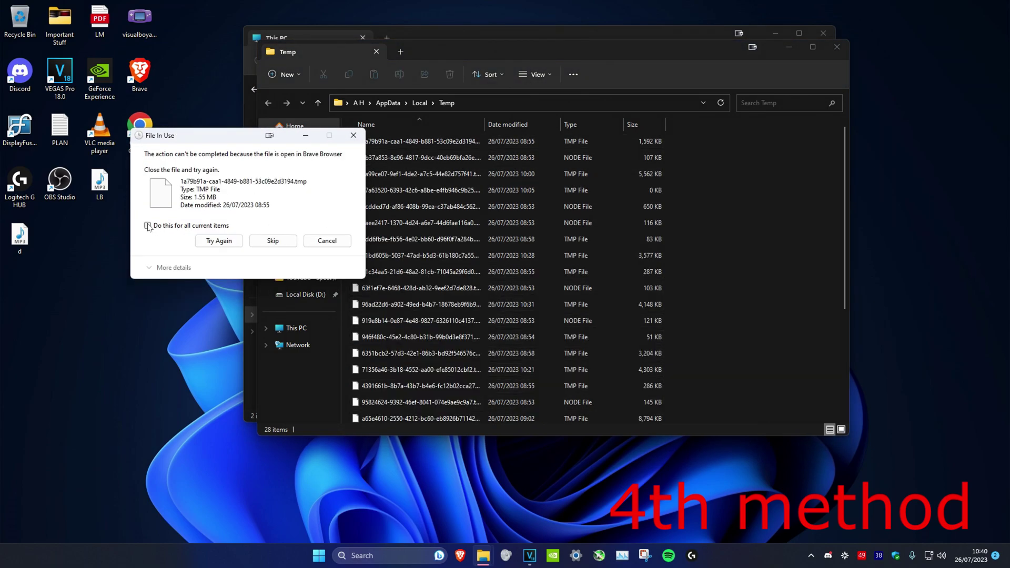
left_click(272, 241)
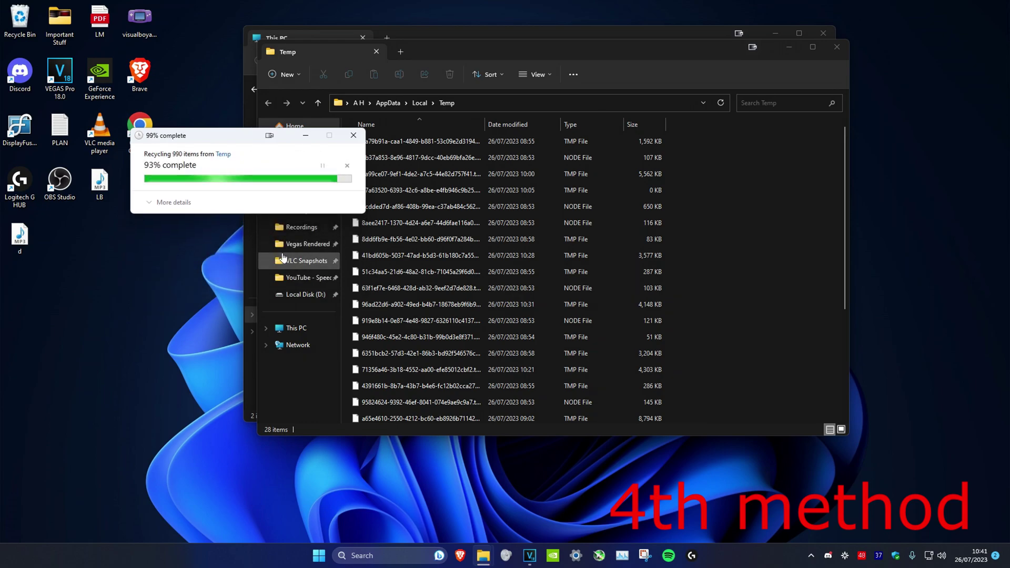
Bring up the Run dialog again from search.
left_click(392, 558)
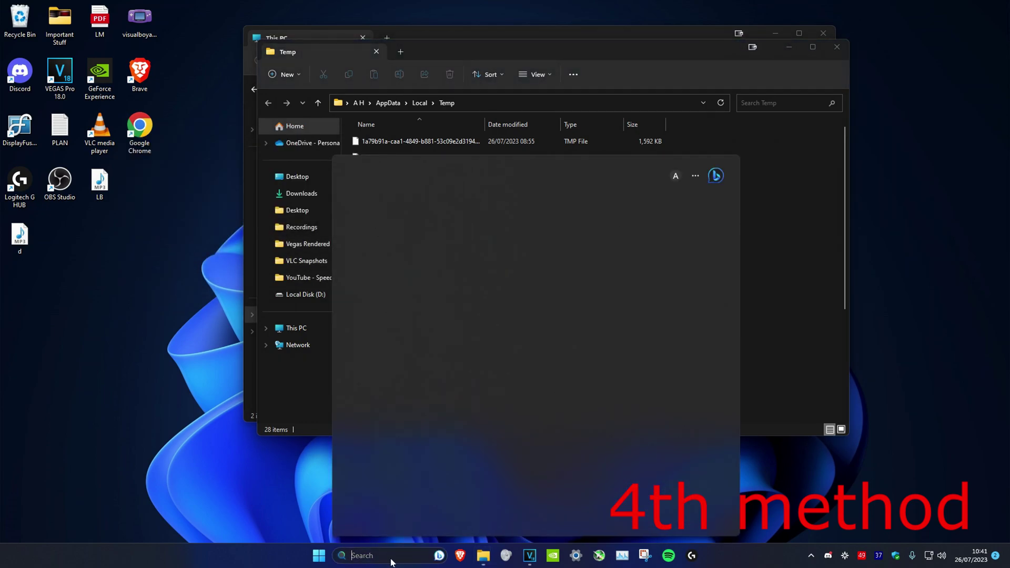
type("run")
key("Return")
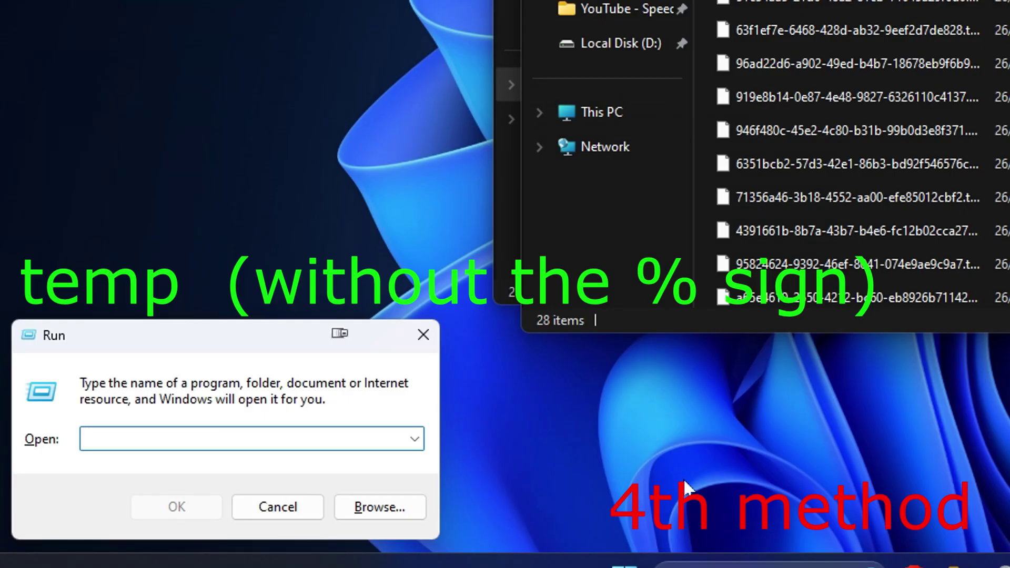
Replace the Run entry with 'prefetch'.
type("temp")
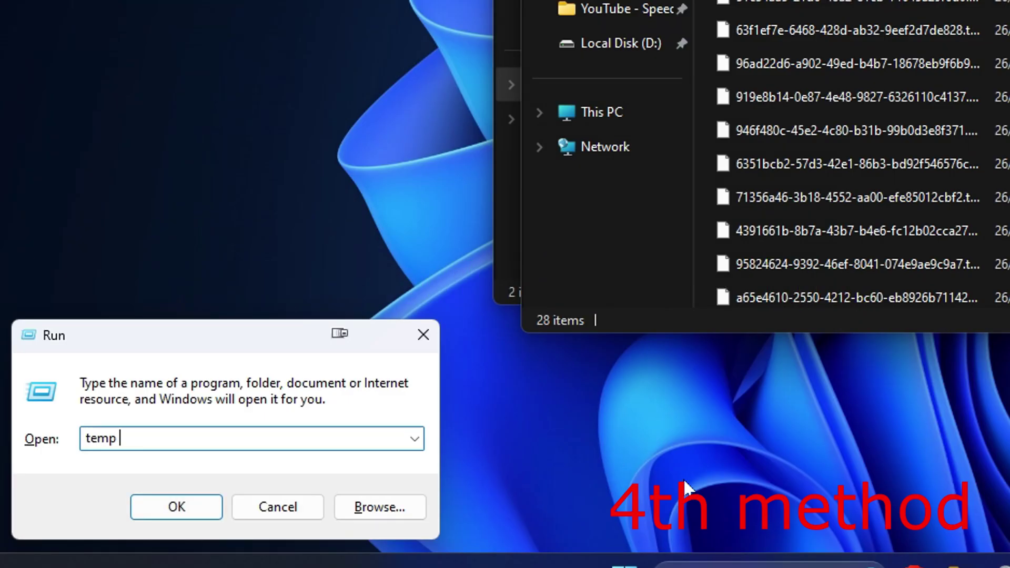
key("BackSpace")
key("BackSpace")
key("BackSpace")
key("BackSpace")
key("BackSpace")
type("prefetch")
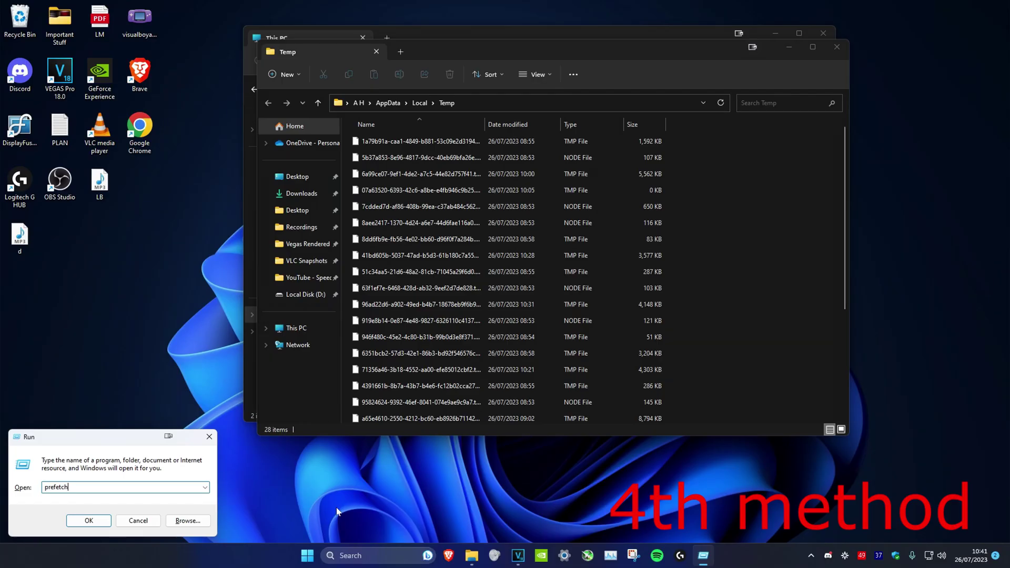
key("alt+F10")
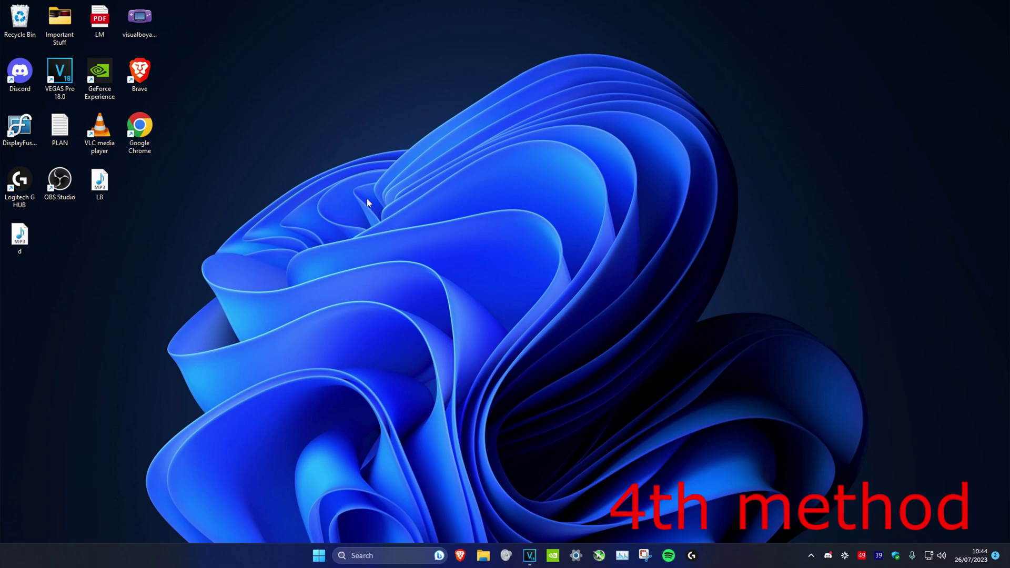
Empty the Recycle Bin and confirm permanent deletion.
right_click(26, 20)
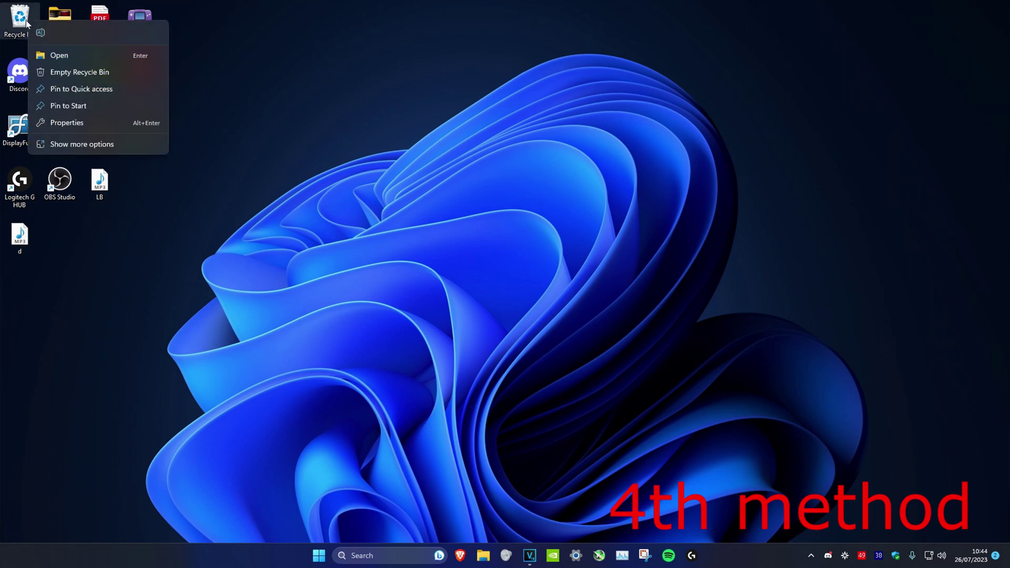
left_click(77, 70)
left_click(551, 285)
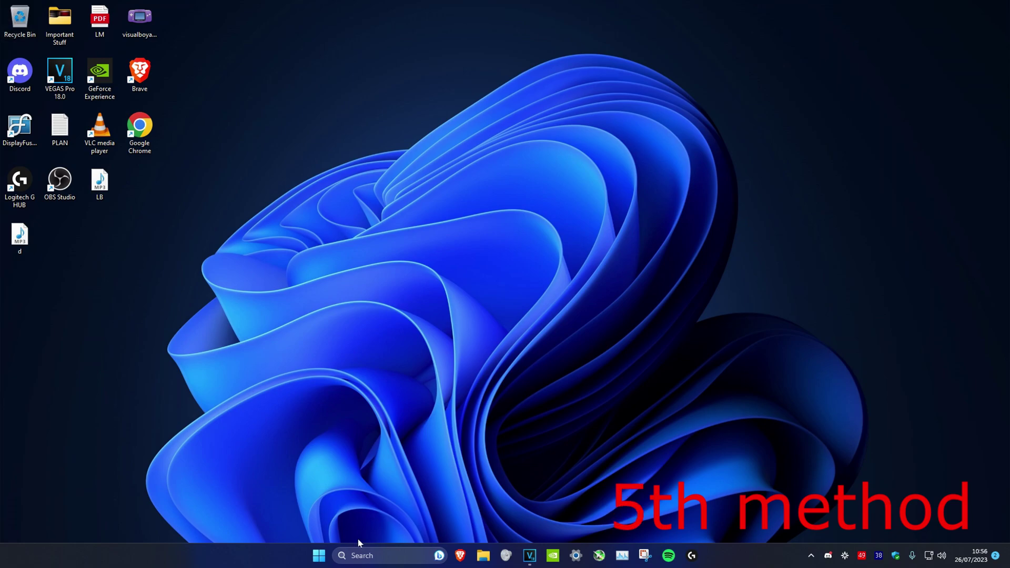
Select the High performance plan in Power Options, then go to Create a power plan.
left_click(362, 556)
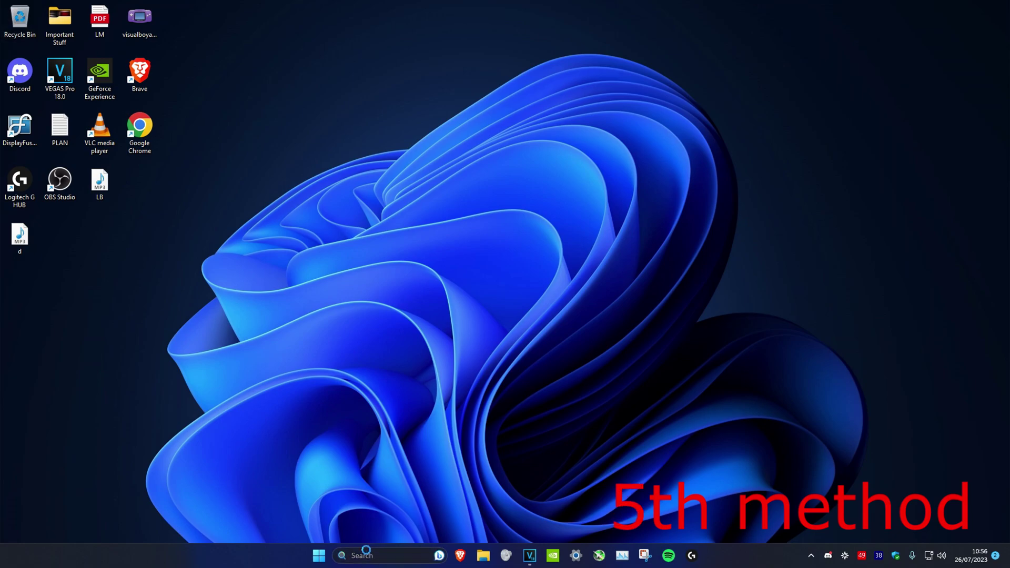
type("edit")
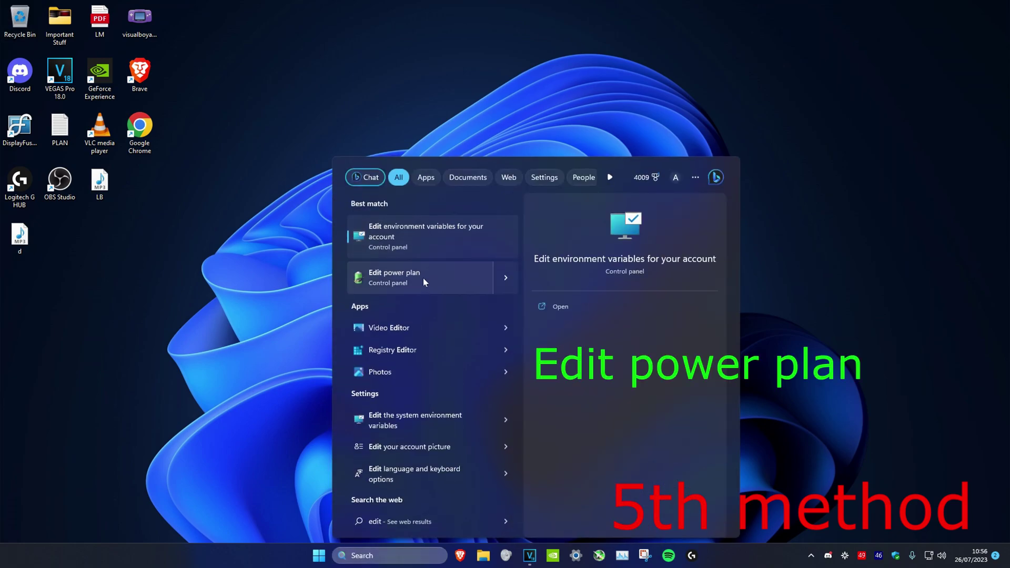
left_click(423, 277)
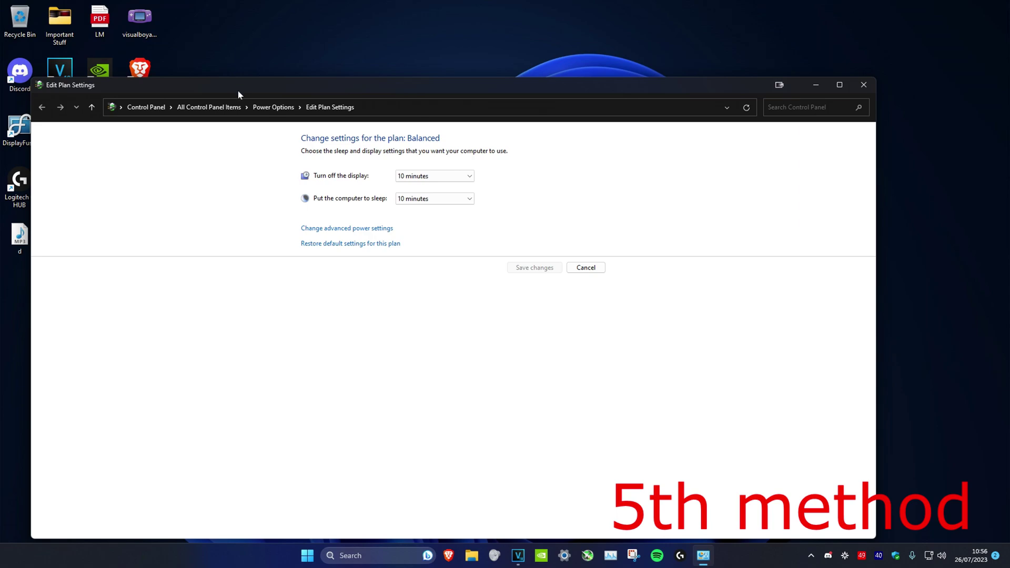
left_click(282, 109)
left_click(203, 216)
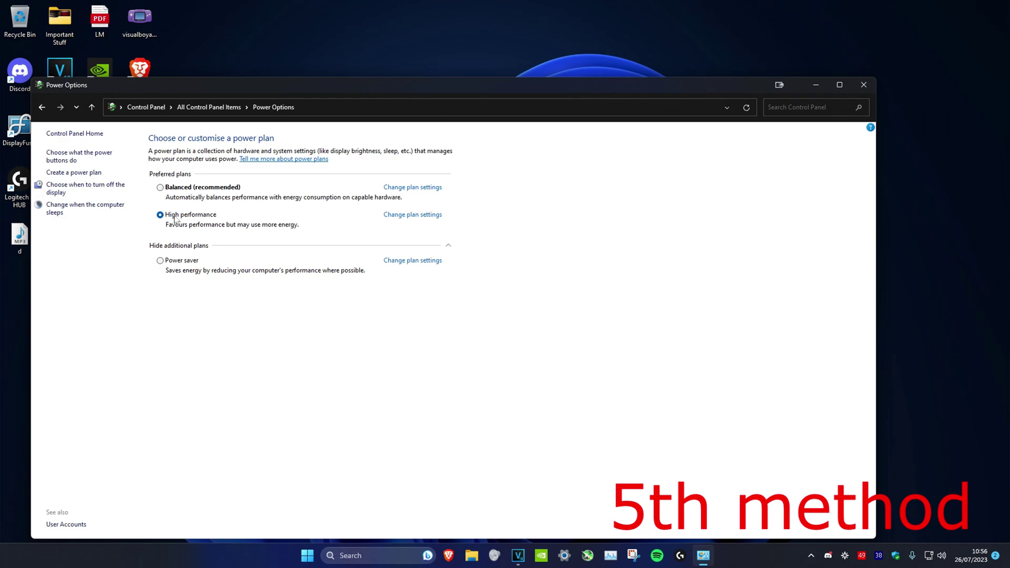
left_click(74, 173)
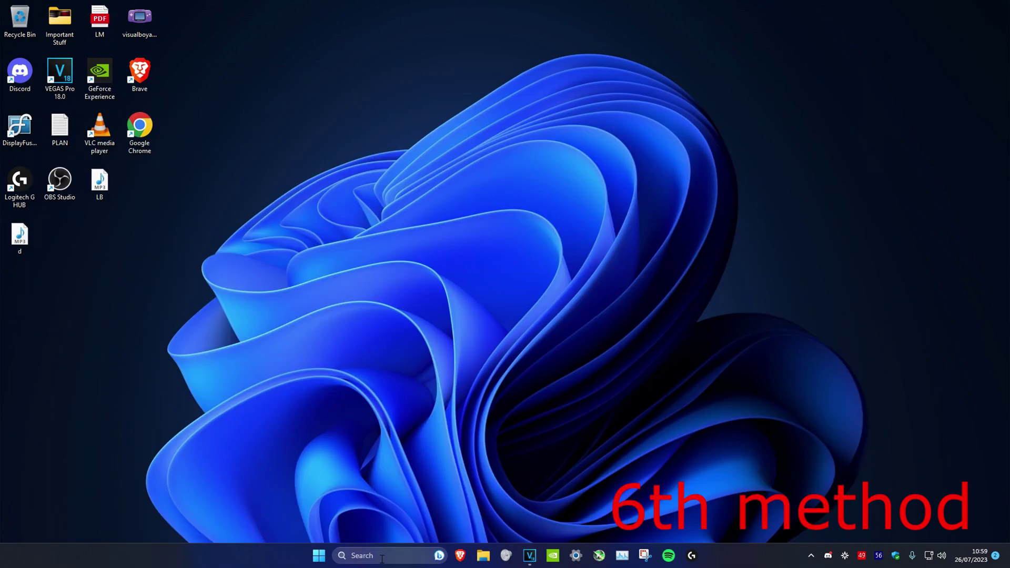
Run cleanmgr and scan drive C: for reclaimable space.
left_click(379, 556)
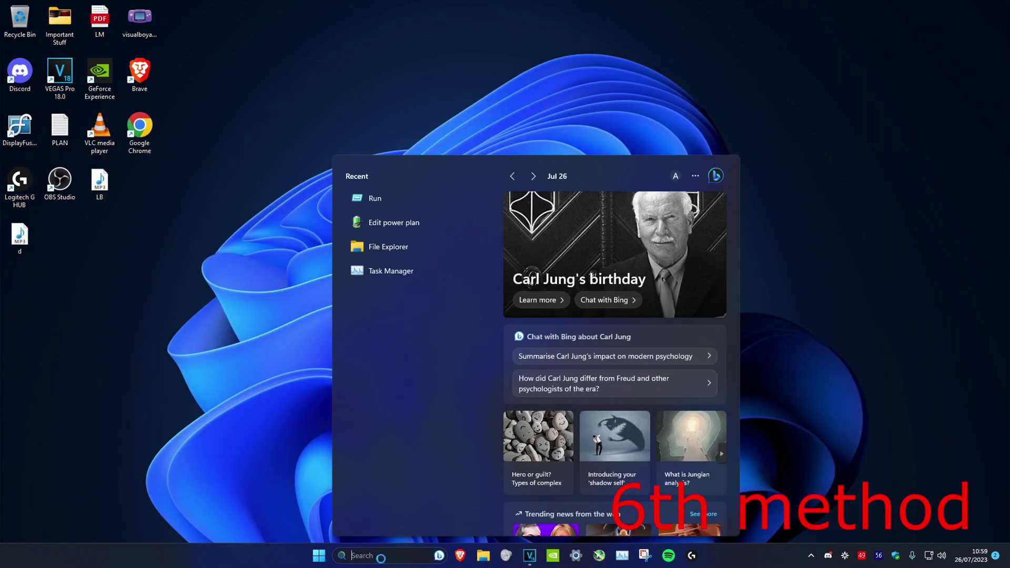
type("run")
key("Return")
type("cleanmg")
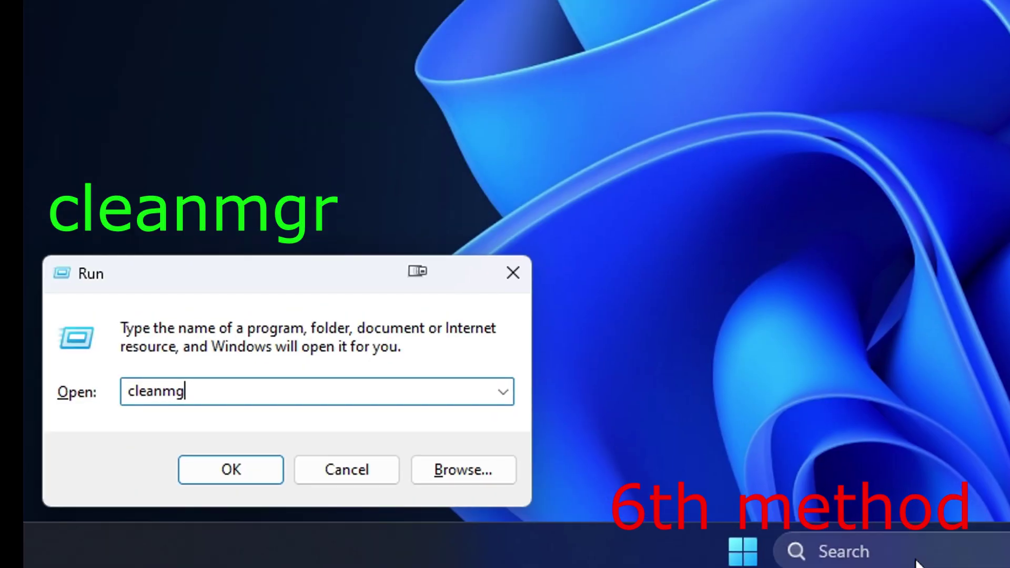
type("r")
key("Return")
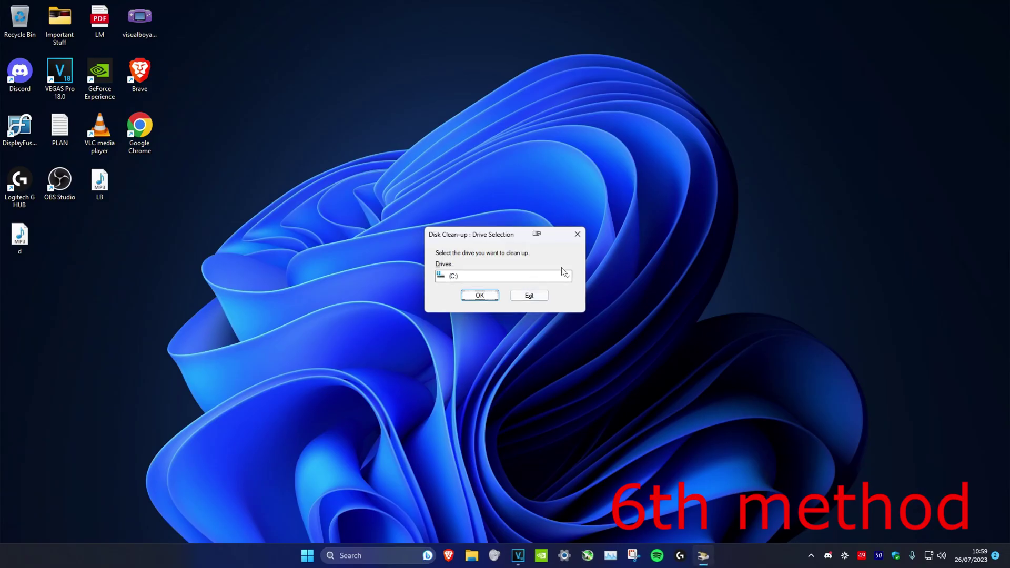
left_click(564, 274)
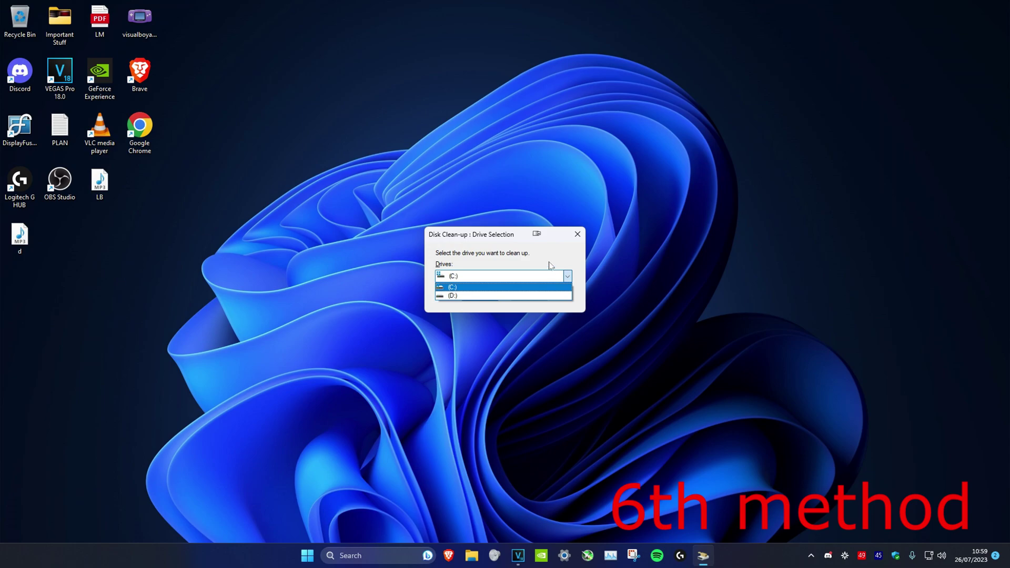
left_click(452, 287)
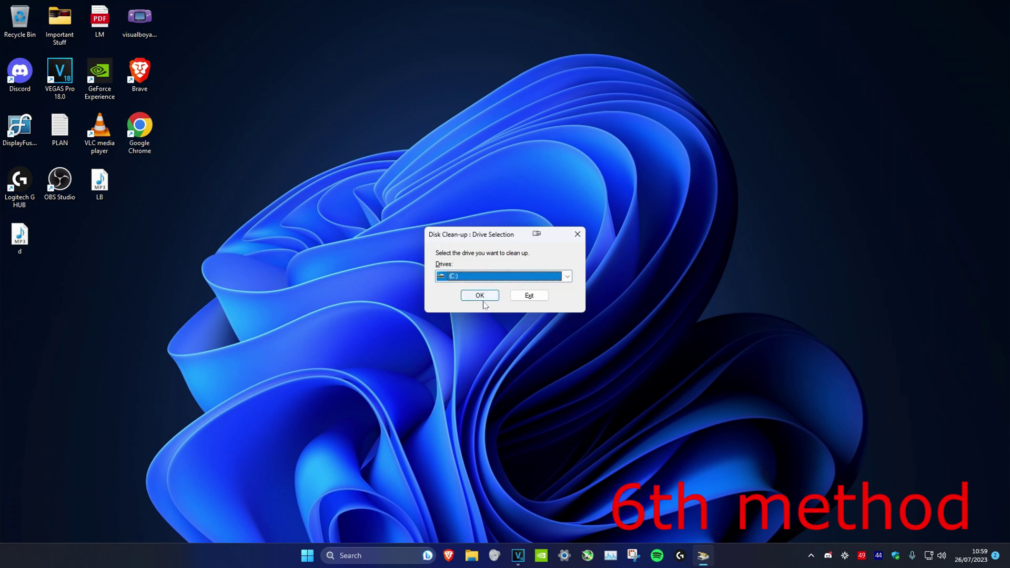
left_click(480, 296)
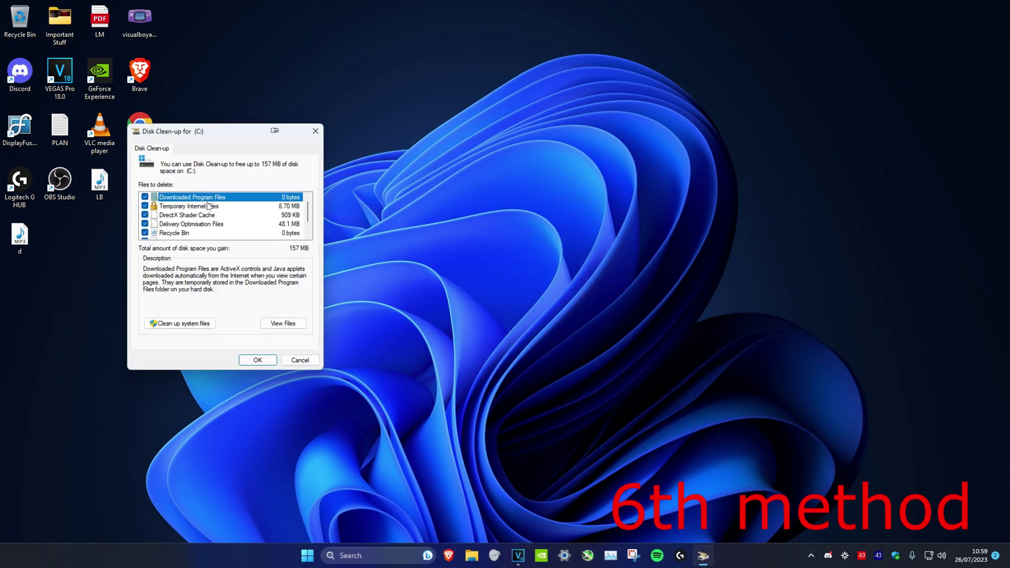
Rescan C: including system files, then permanently delete the checked files (386 MB).
scroll(158, 217, "down", 1)
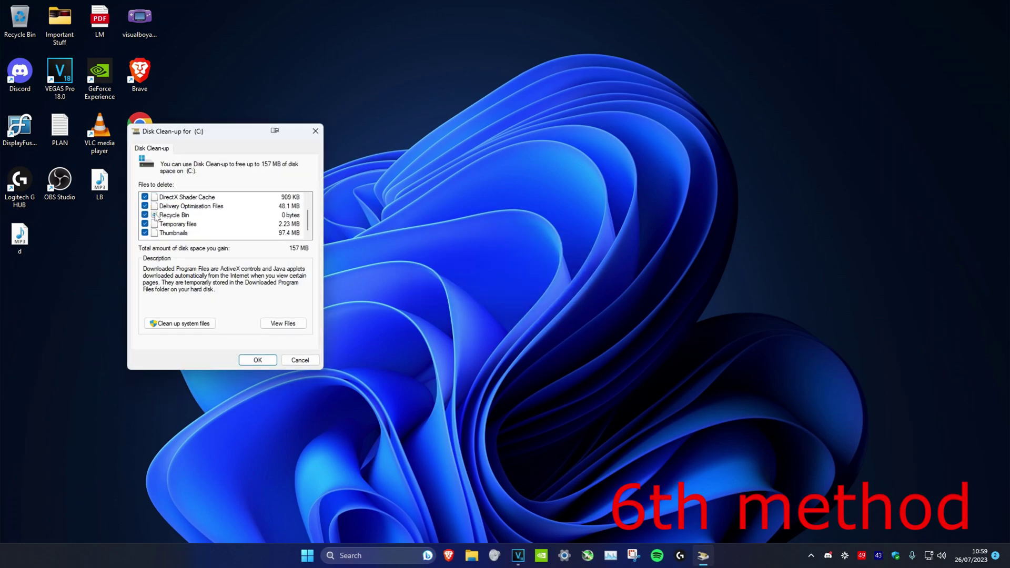
left_click(197, 329)
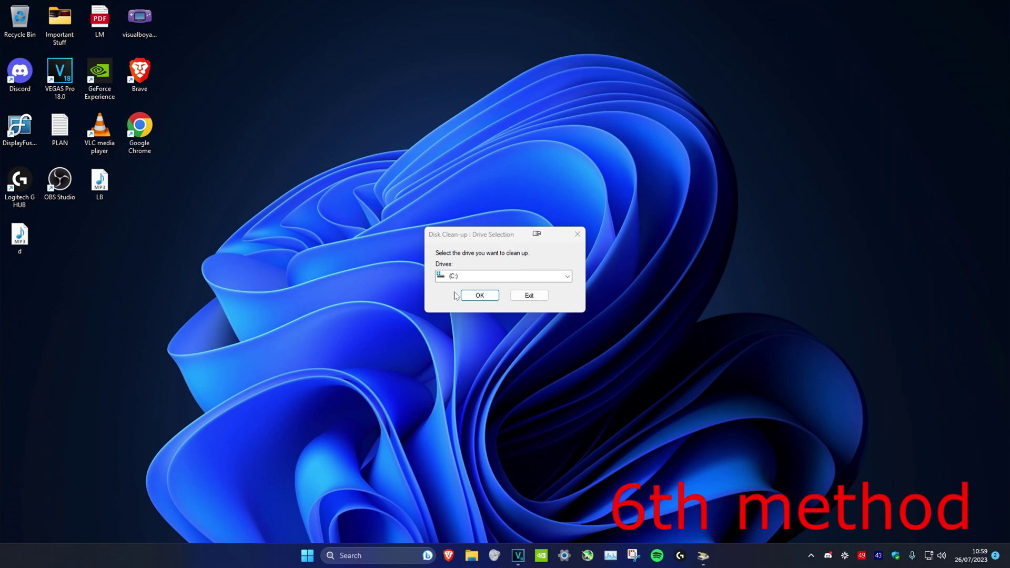
left_click(476, 295)
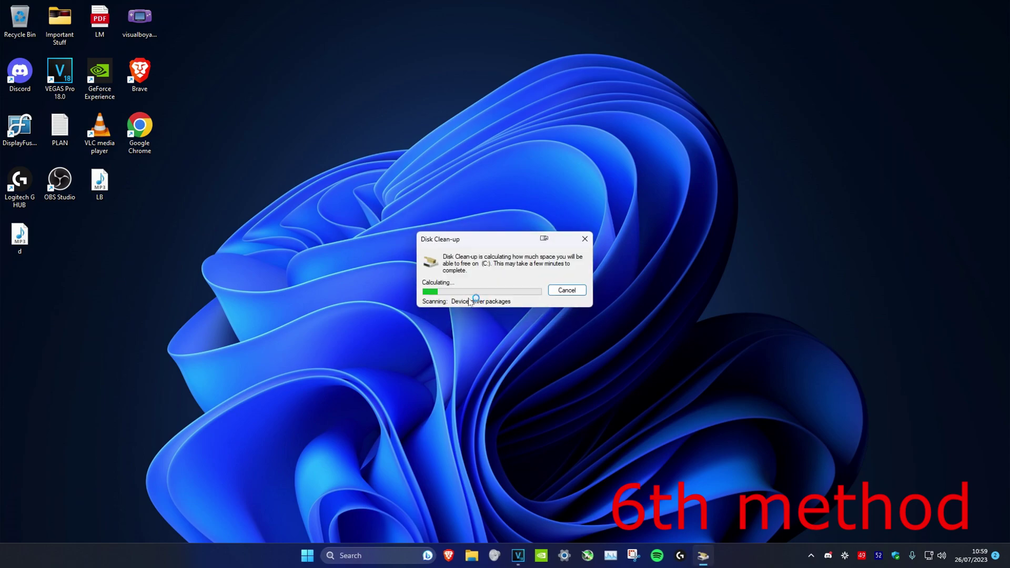
scroll(83, 100, "down", 3)
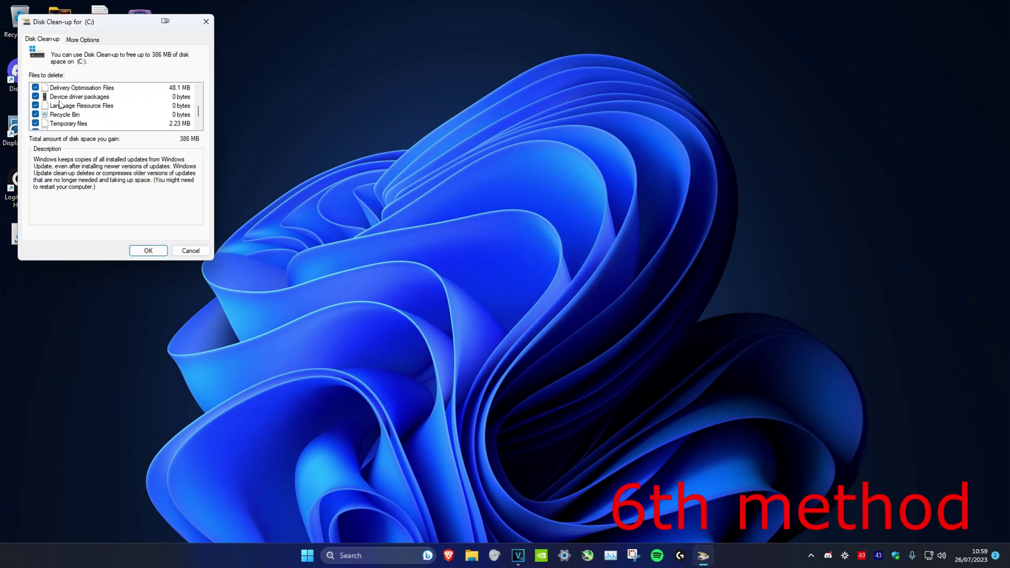
left_click(149, 250)
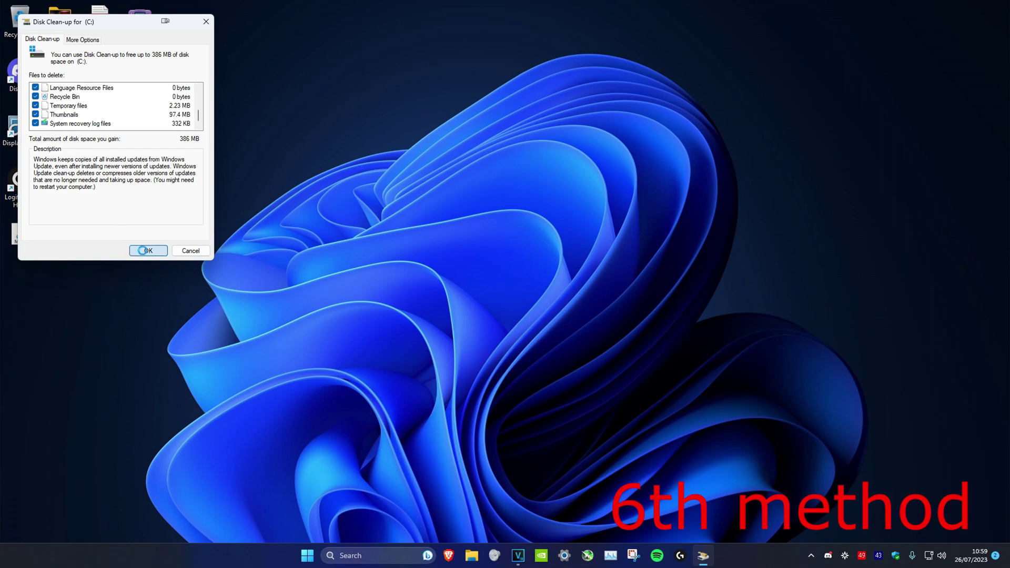
left_click(531, 284)
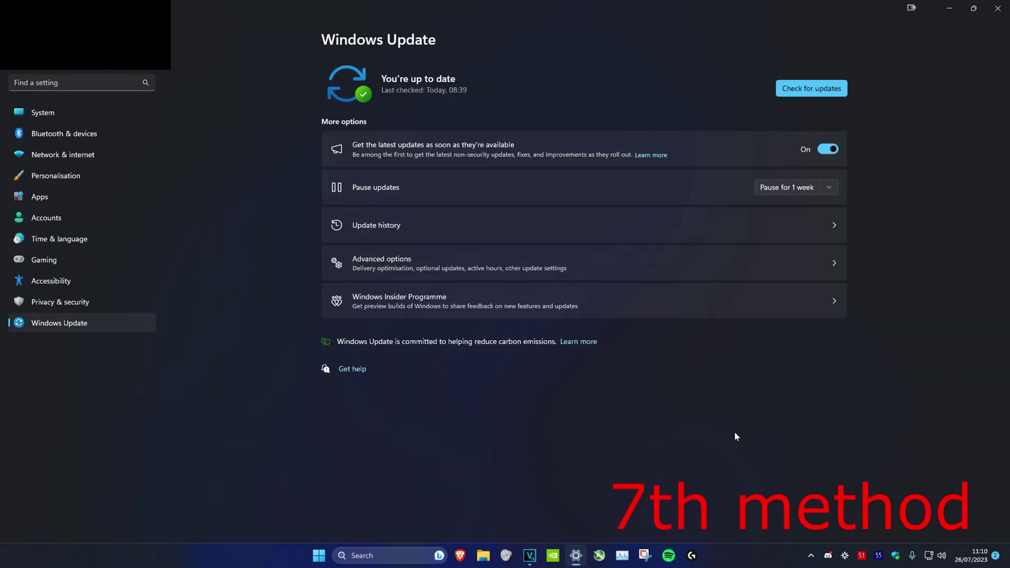
Search 'check', open the Windows Update page and run a check for new updates.
left_click(414, 558)
type("check")
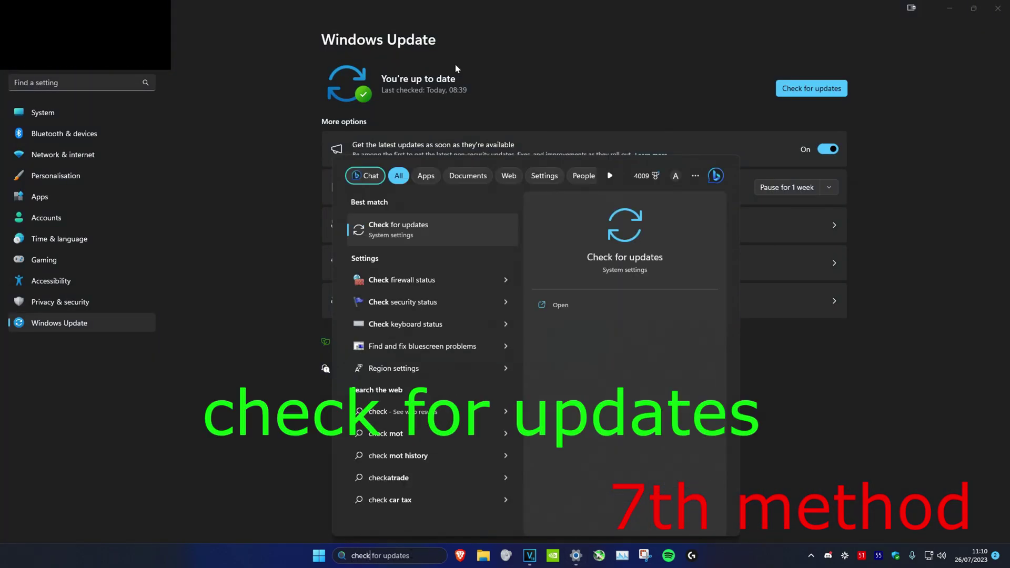
left_click(416, 228)
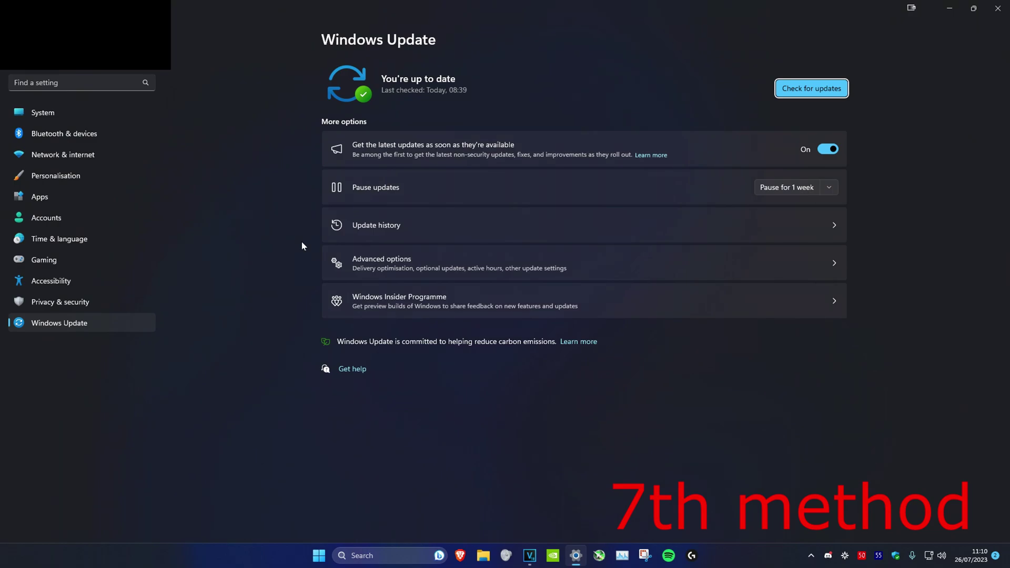
left_click(824, 88)
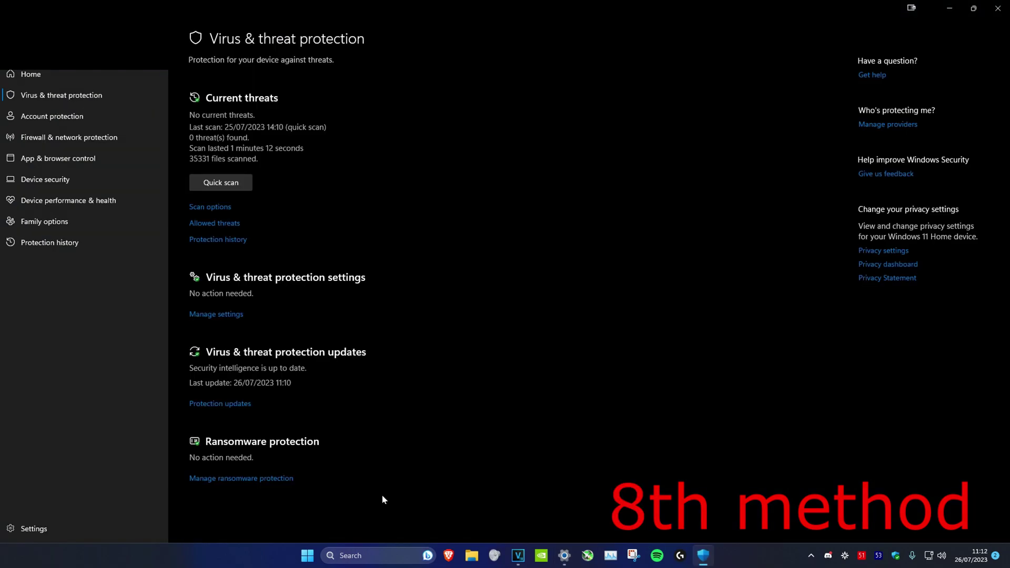
Search 'virus', open Virus & threat protection and choose Full scan, then Microsoft Defender Antivirus (offline scan).
left_click(368, 556)
type("virus")
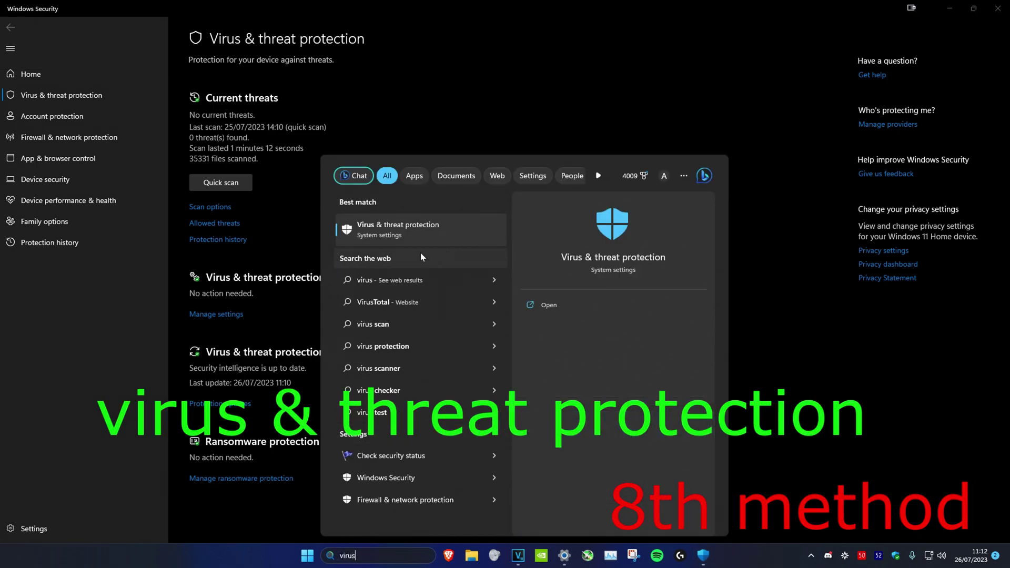
left_click(370, 223)
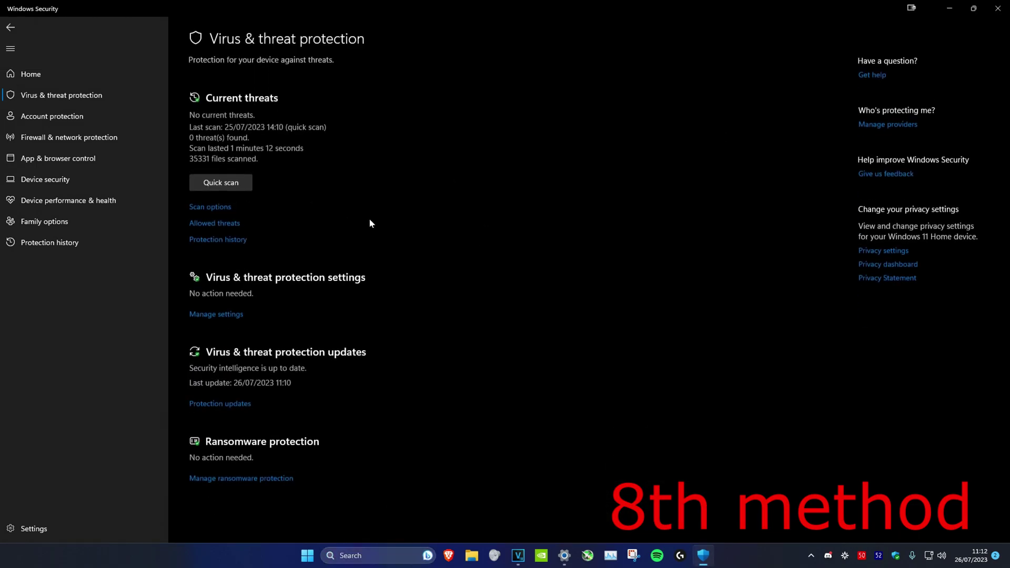
left_click(213, 207)
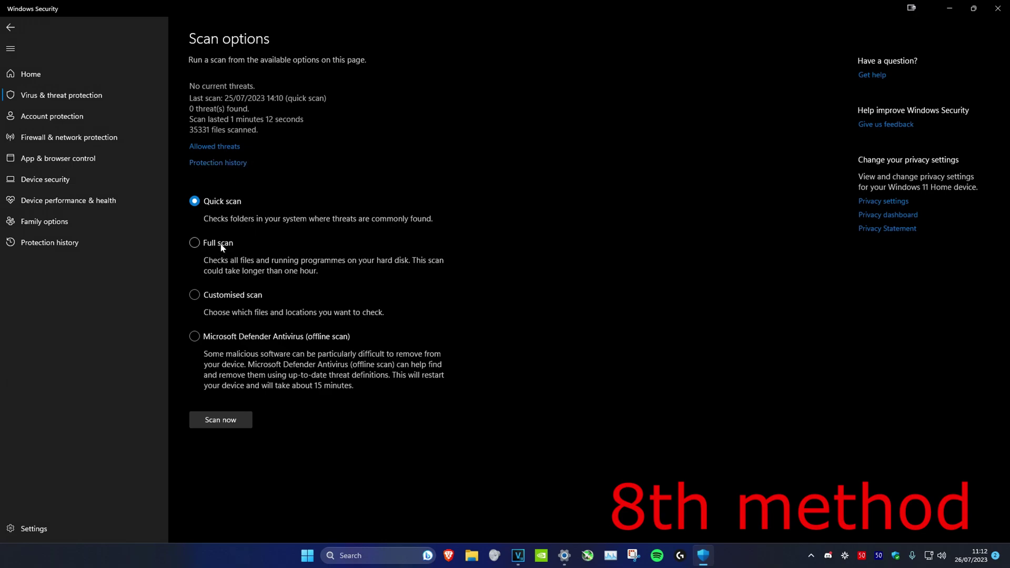
left_click(221, 247)
left_click(238, 350)
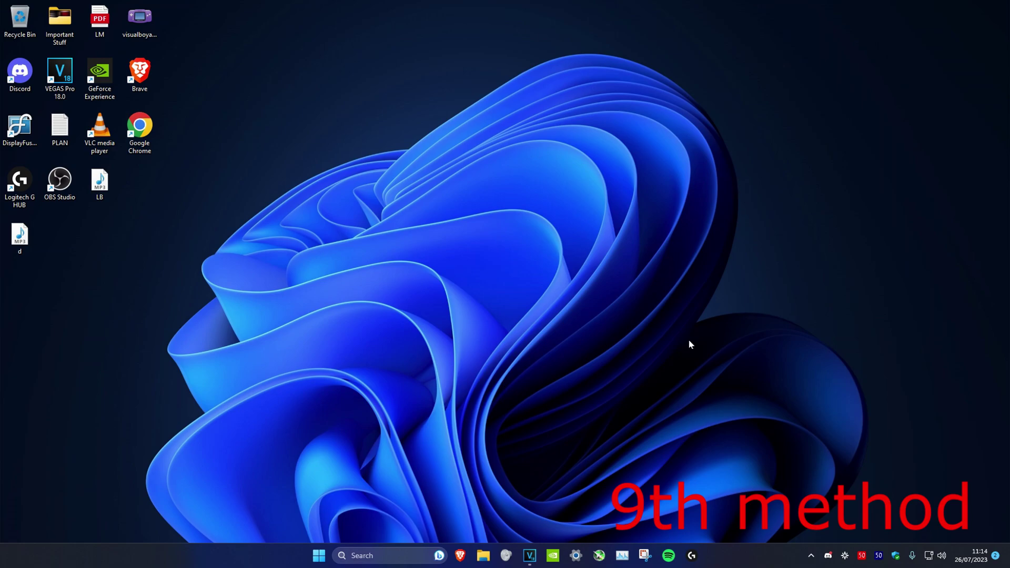
Search 'reset' and start Reset this PC with Remove everything and Local reinstall.
left_click(360, 556)
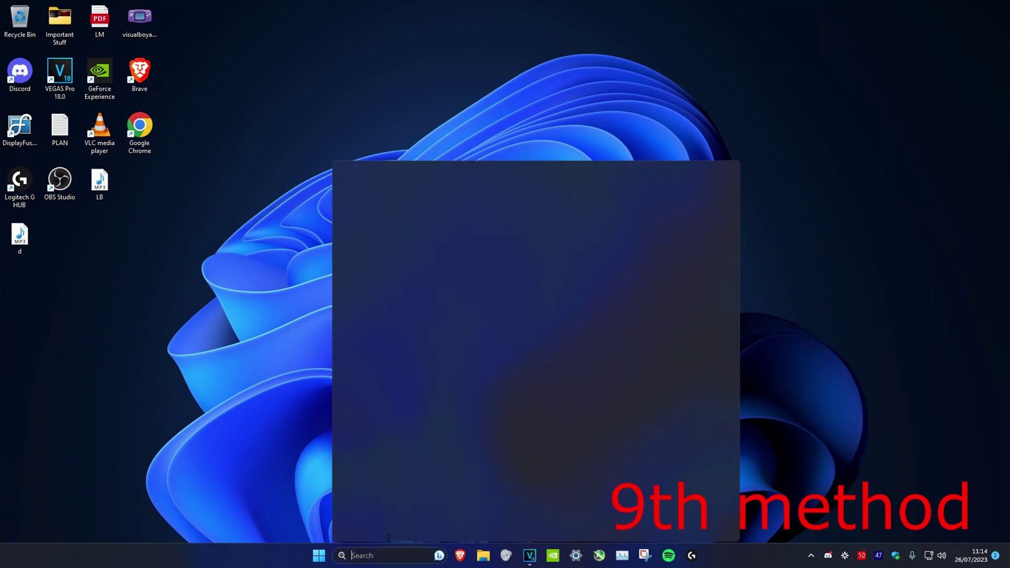
type("reset")
left_click(411, 230)
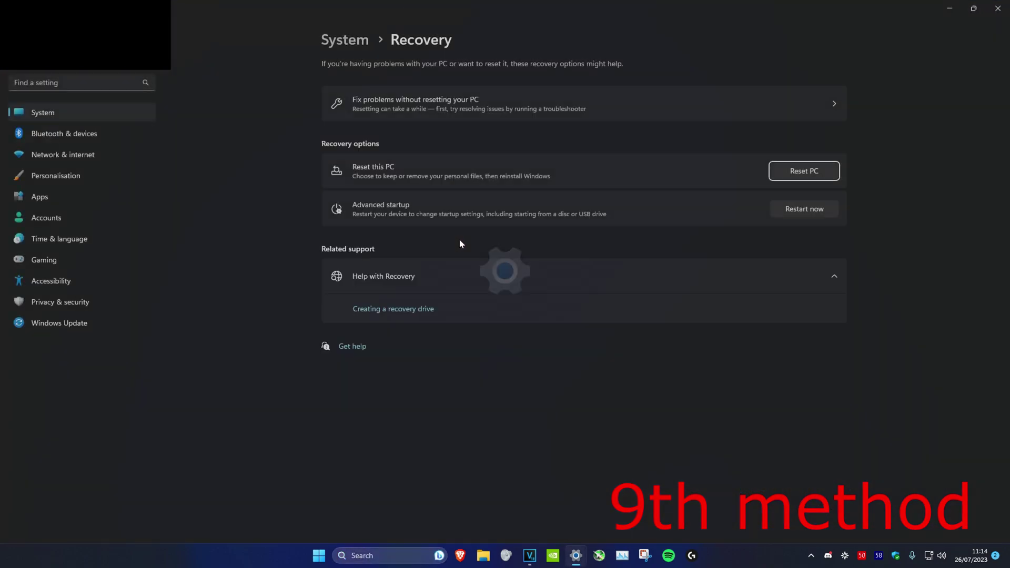
left_click(801, 174)
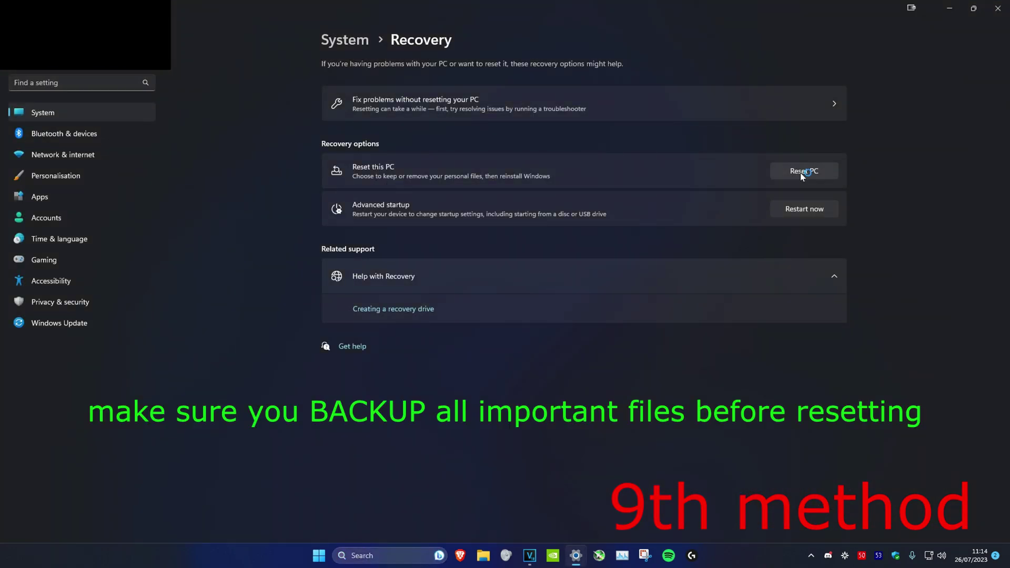
left_click(452, 258)
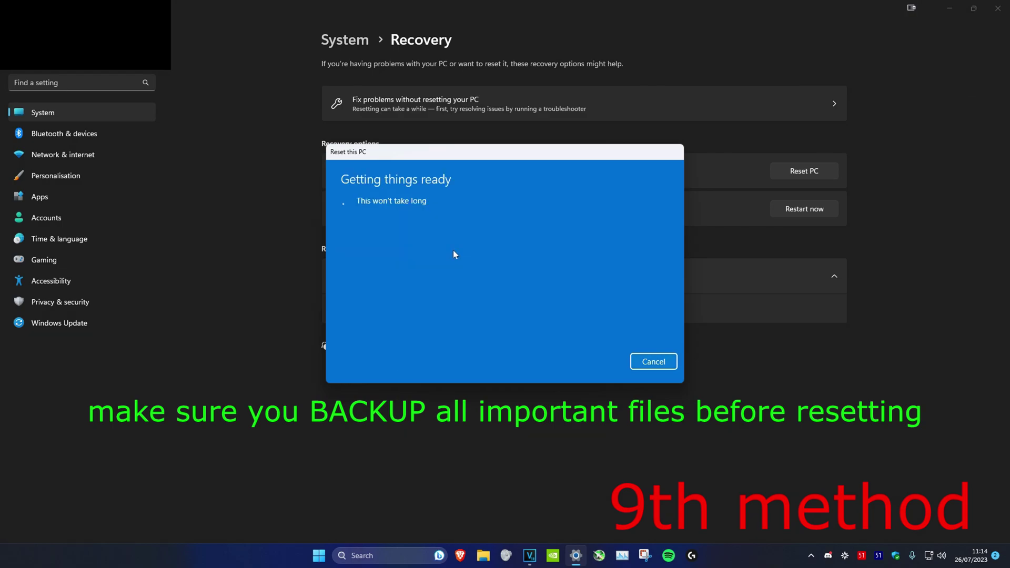
left_click(365, 266)
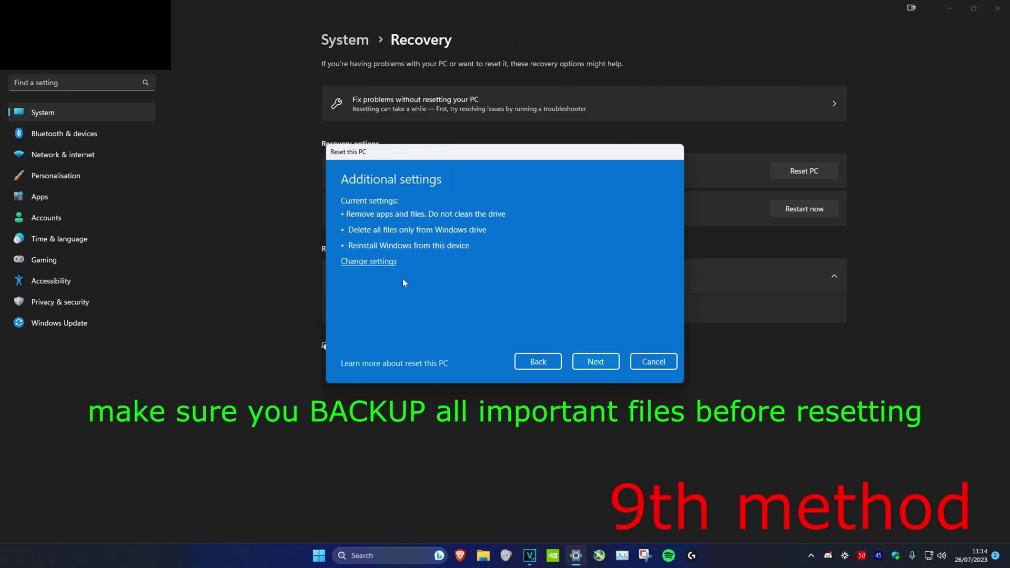
Turn on clean data, delete files from all drives and download Windows, then confirm.
left_click(373, 266)
left_click(352, 240)
left_click(516, 230)
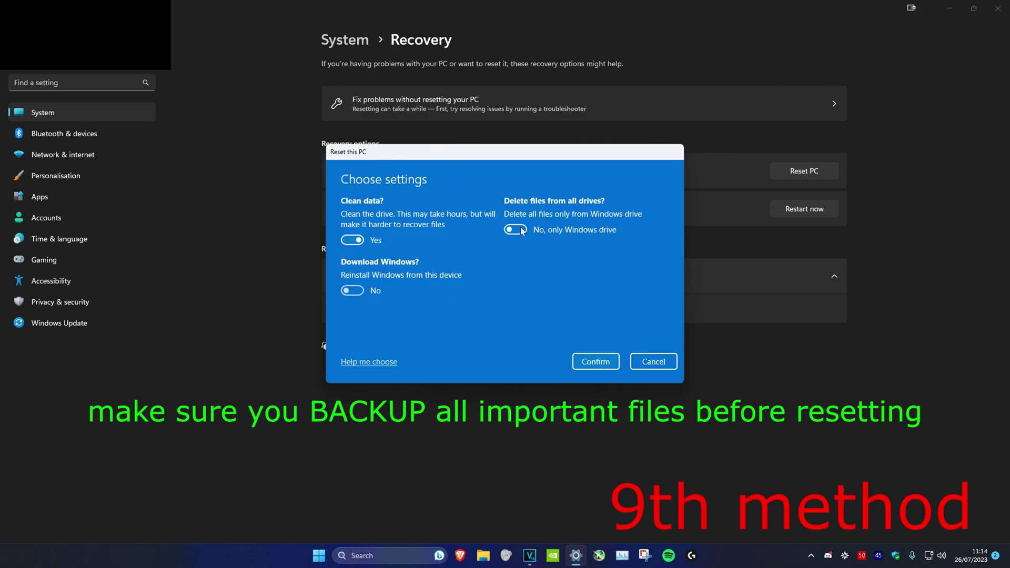
left_click(352, 291)
left_click(581, 361)
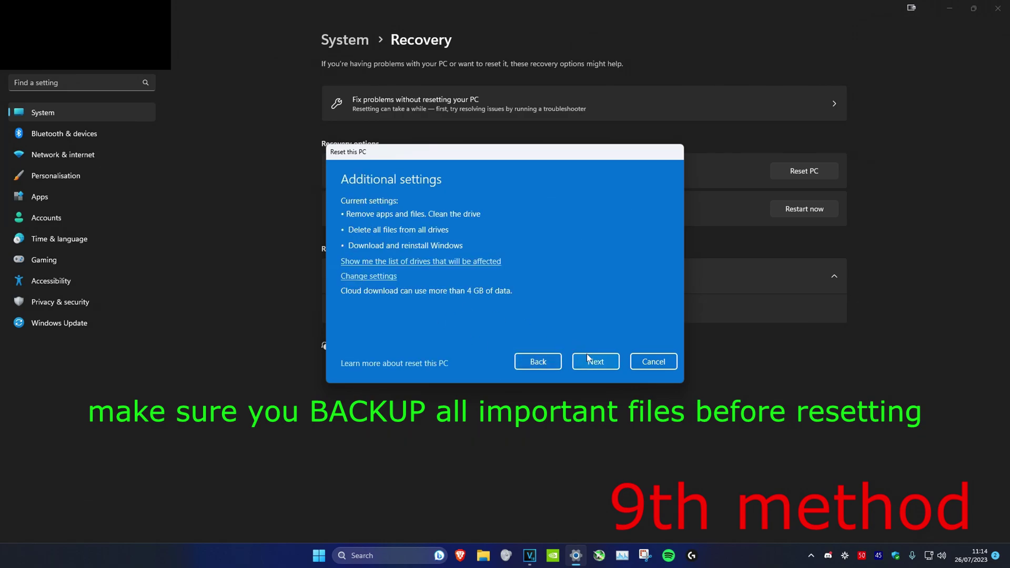